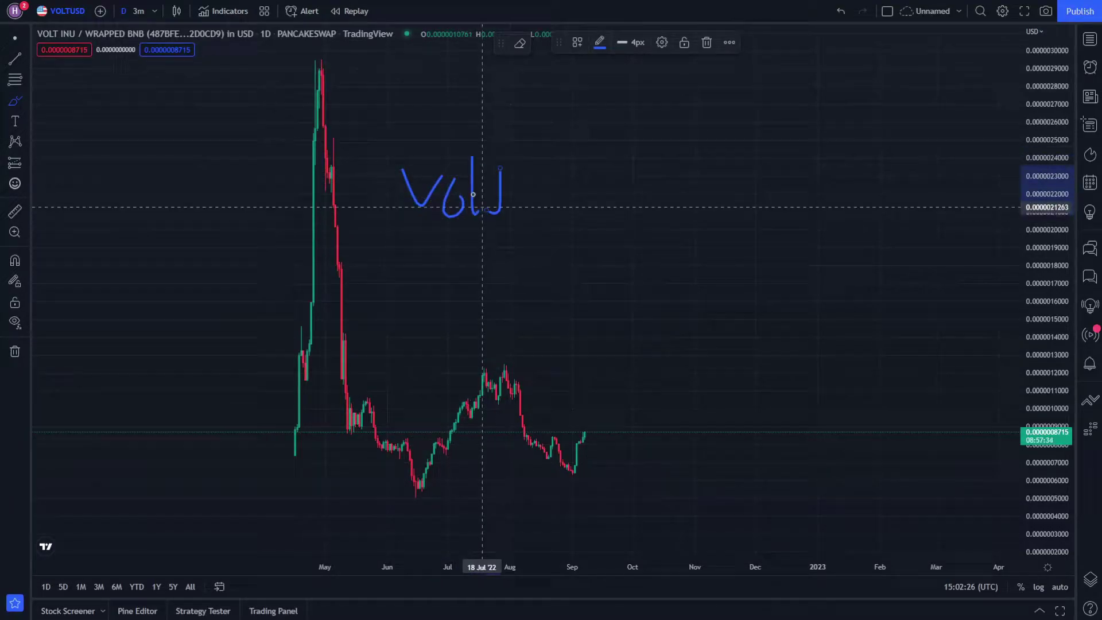
Complete the handwritten brush title "Volt inu" above the candles and write the date "7/9" beneath it
{"action": "mouse_move", "coordinate": [585, 186]}
{"action": "left_mouse_down"}
{"action": "mouse_move", "coordinate": [597, 209]}
{"action": "mouse_move", "coordinate": [643, 183]}
{"action": "left_mouse_up"}
{"action": "mouse_move", "coordinate": [428, 288]}
{"action": "left_mouse_down"}
{"action": "mouse_move", "coordinate": [476, 340]}
{"action": "mouse_move", "coordinate": [538, 308]}
{"action": "left_mouse_up"}
{"action": "left_click_drag", "start_coordinate": [572, 279], "coordinate": [553, 342]}
{"action": "mouse_move", "coordinate": [621, 282]}
{"action": "left_mouse_down"}
{"action": "mouse_move", "coordinate": [634, 315]}
{"action": "mouse_move", "coordinate": [617, 351]}
{"action": "left_mouse_up"}
{"action": "left_click", "coordinate": [10, 43]}
{"action": "left_click_drag", "start_coordinate": [366, 336], "coordinate": [468, 259]}
Draw a Fibonacci retracement from the late July high at about 0.0000012121 down to about −0.0000001045
{"action": "left_click", "coordinate": [14, 79]}
{"action": "left_click", "coordinate": [602, 295]}
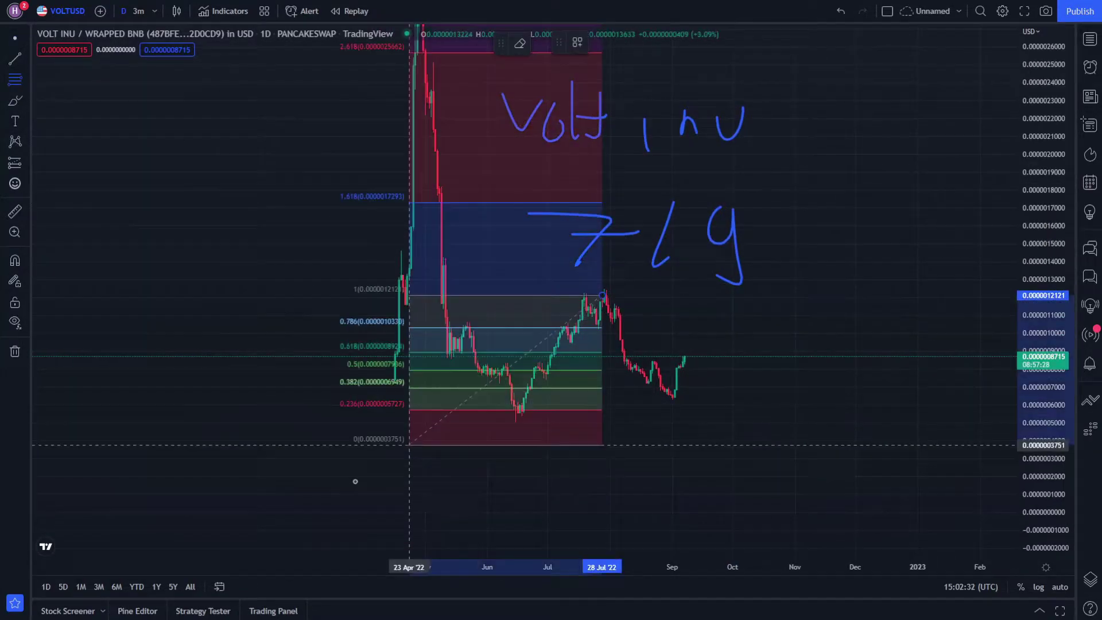
{"action": "left_click", "coordinate": [225, 531]}
{"action": "left_click_drag", "start_coordinate": [817, 428], "coordinate": [849, 417]}
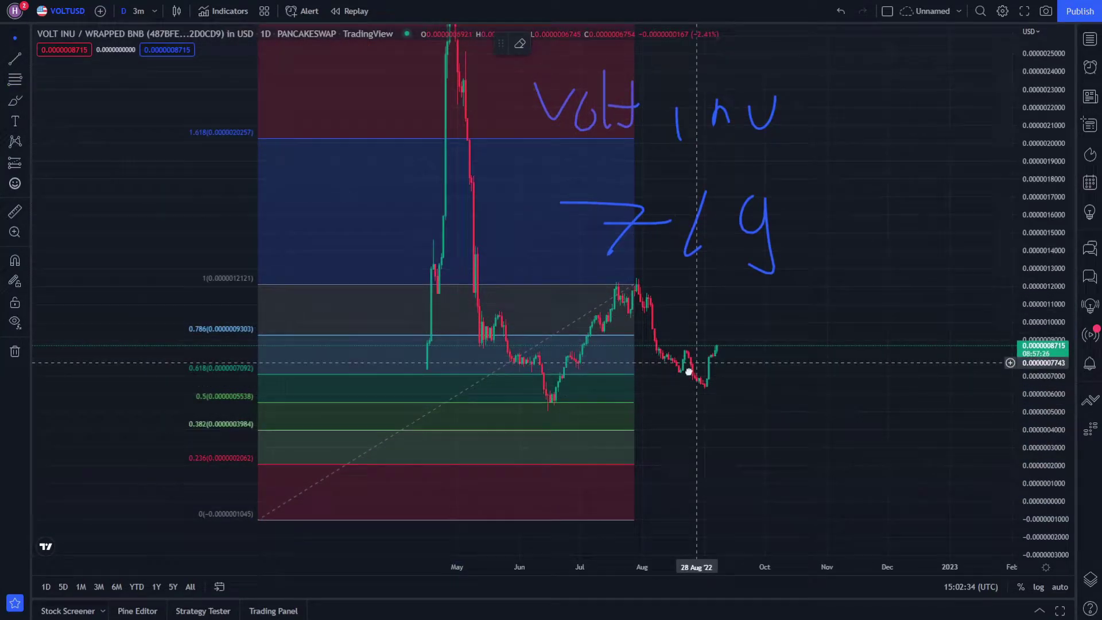
Draw a nearly horizontal trend line at about 0.0000012 across the July highs, from late April 2022 to March 2023
{"action": "left_click_drag", "start_coordinate": [689, 372], "coordinate": [429, 383]}
{"action": "left_click", "coordinate": [13, 45]}
{"action": "left_click", "coordinate": [15, 57]}
{"action": "left_click", "coordinate": [193, 298]}
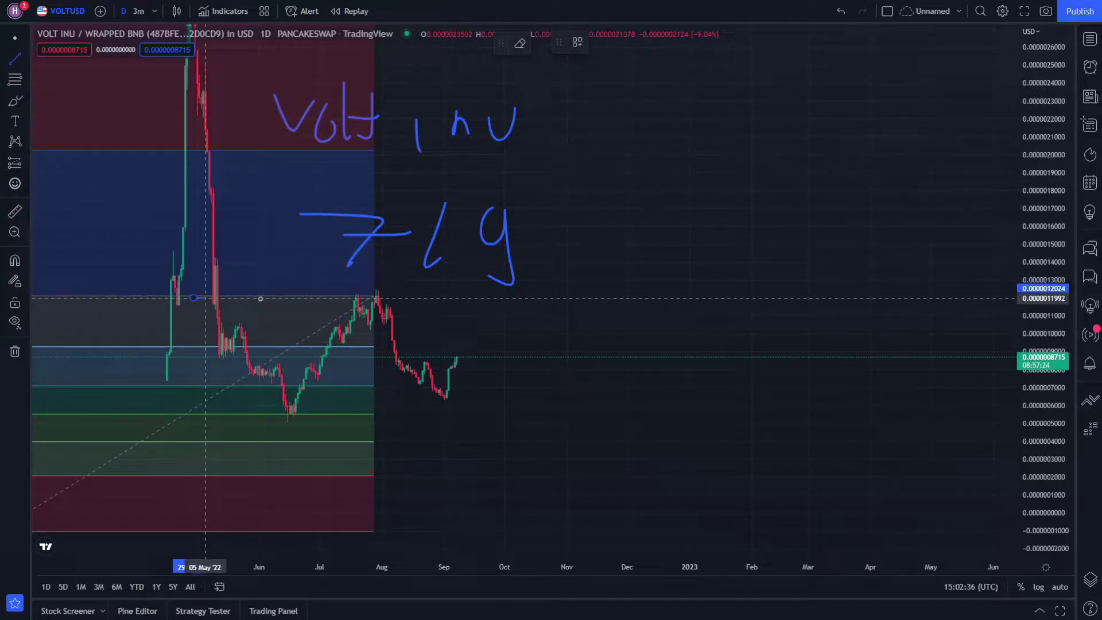
{"action": "left_click", "coordinate": [842, 305]}
Draw a second, nearly horizontal trend line at about 0.0000006842 from 17 July 2022 to 30 January 2023
{"action": "left_click", "coordinate": [15, 58]}
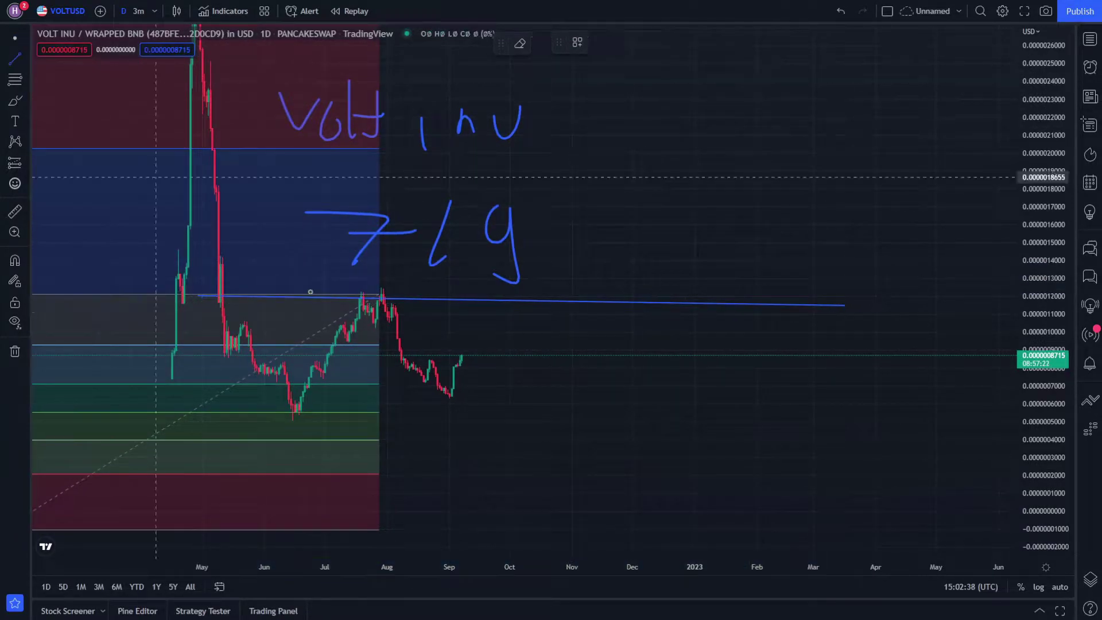
{"action": "left_click", "coordinate": [357, 388]}
{"action": "left_click", "coordinate": [754, 387]}
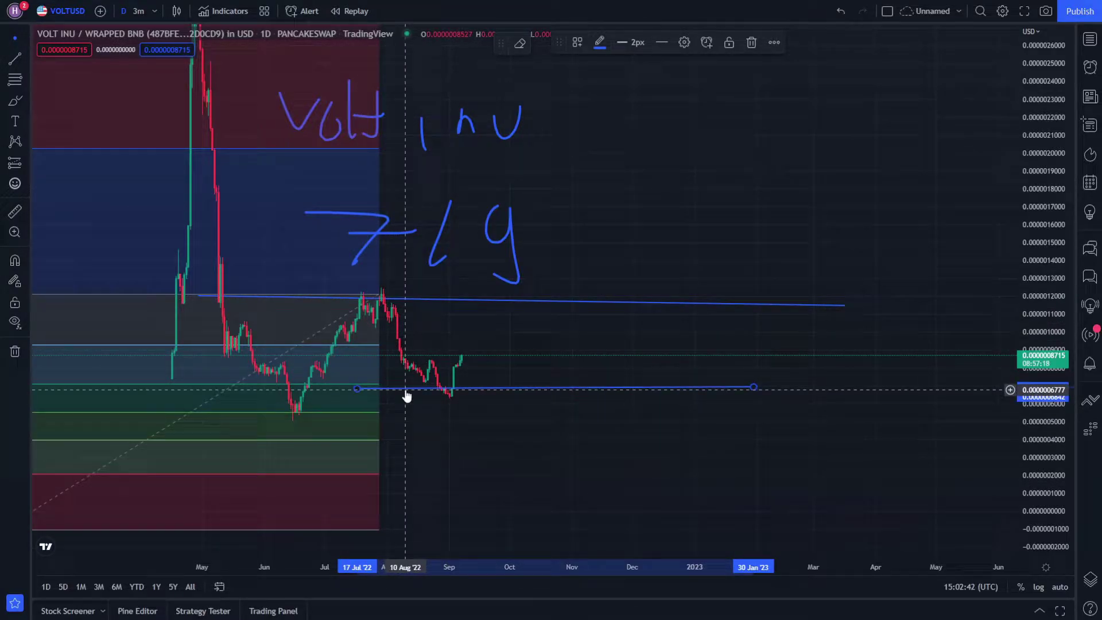
Delete the Fibonacci retracement from the chart
{"action": "left_click", "coordinate": [251, 344]}
{"action": "key", "text": "Delete"}
{"action": "left_click_drag", "start_coordinate": [493, 366], "coordinate": [620, 327]}
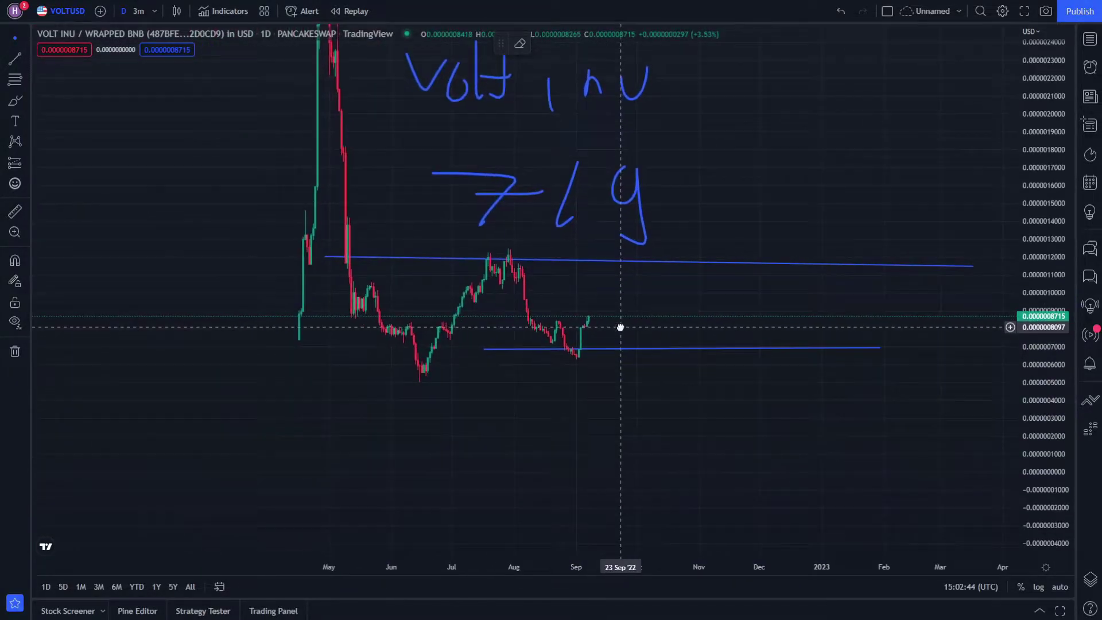
Reposition the lower trend line to start at the June low and extend it to April 2023
{"action": "left_click_drag", "start_coordinate": [577, 357], "coordinate": [430, 393]}
{"action": "left_click_drag", "start_coordinate": [431, 391], "coordinate": [361, 416]}
{"action": "left_click_drag", "start_coordinate": [697, 413], "coordinate": [928, 409]}
Circle the early September low with the brush and sketch upward strokes toward the upper trend line
{"action": "left_click_drag", "start_coordinate": [698, 444], "coordinate": [699, 461]}
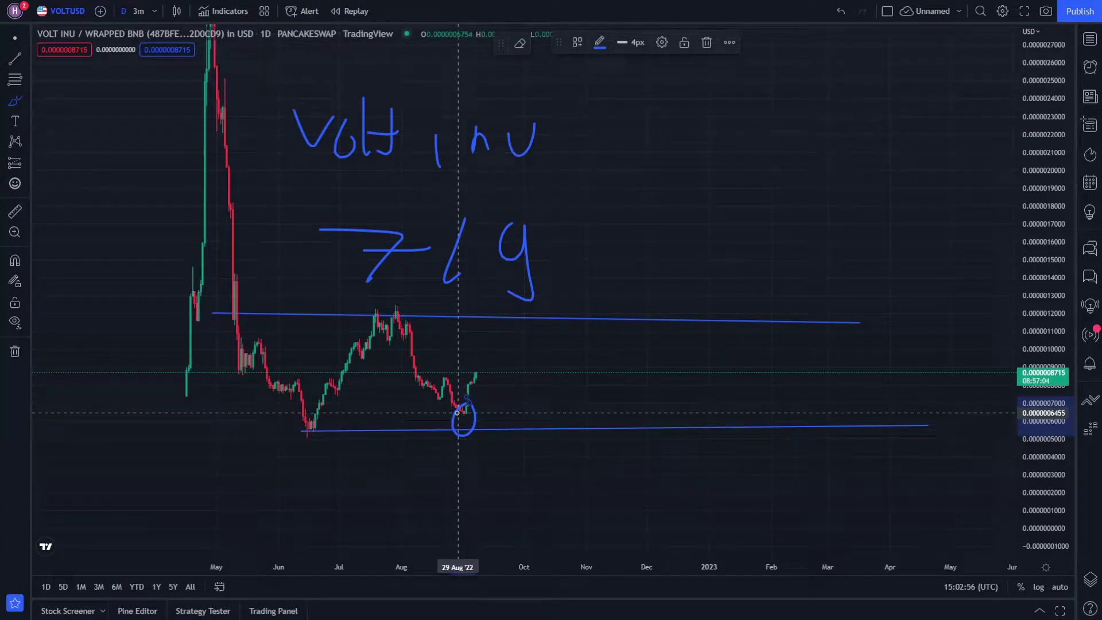
{"action": "mouse_move", "coordinate": [430, 409]}
{"action": "left_mouse_down"}
{"action": "mouse_move", "coordinate": [466, 331]}
{"action": "mouse_move", "coordinate": [518, 317]}
{"action": "left_mouse_up"}
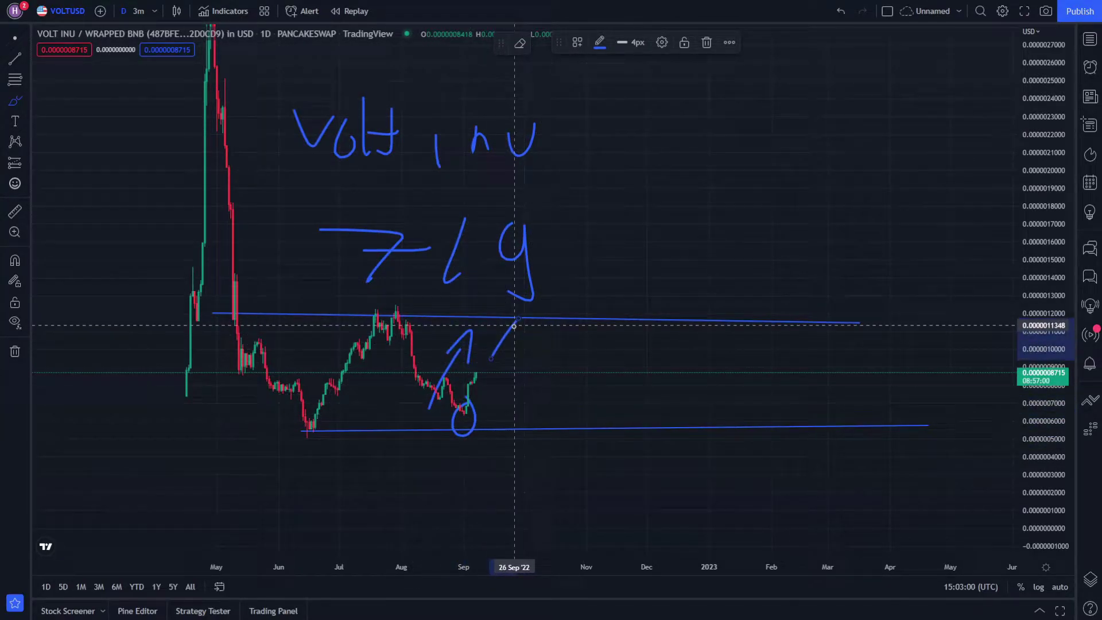
Move the short upward brush stroke so that it starts at the latest candle
{"action": "left_click", "coordinate": [8, 39]}
{"action": "left_click_drag", "start_coordinate": [734, 228], "coordinate": [817, 187]}
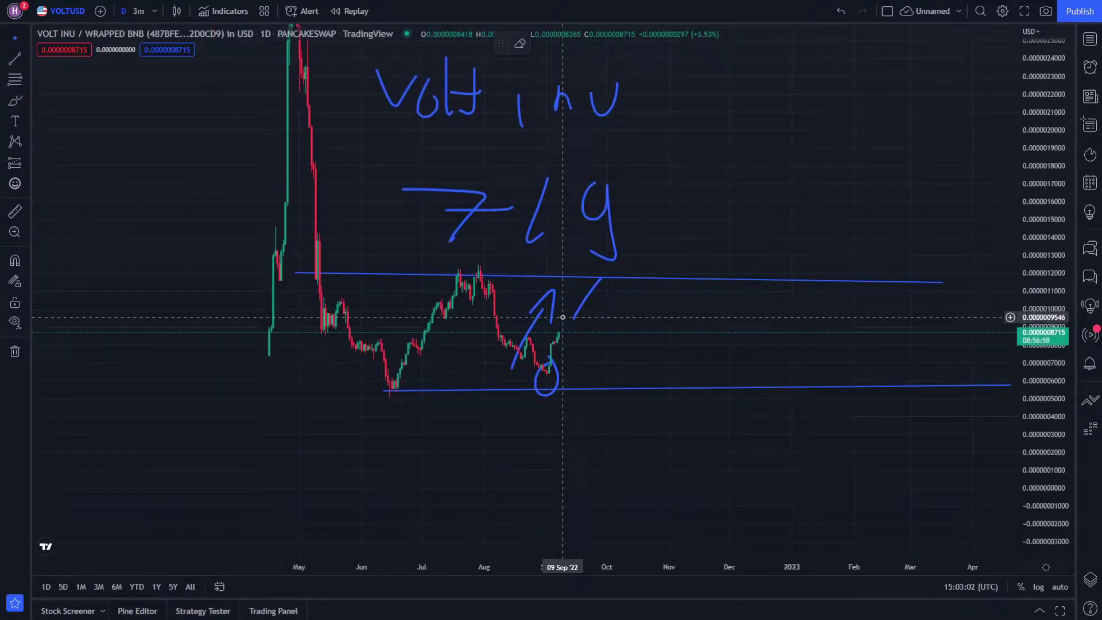
{"action": "left_click_drag", "start_coordinate": [573, 324], "coordinate": [563, 341]}
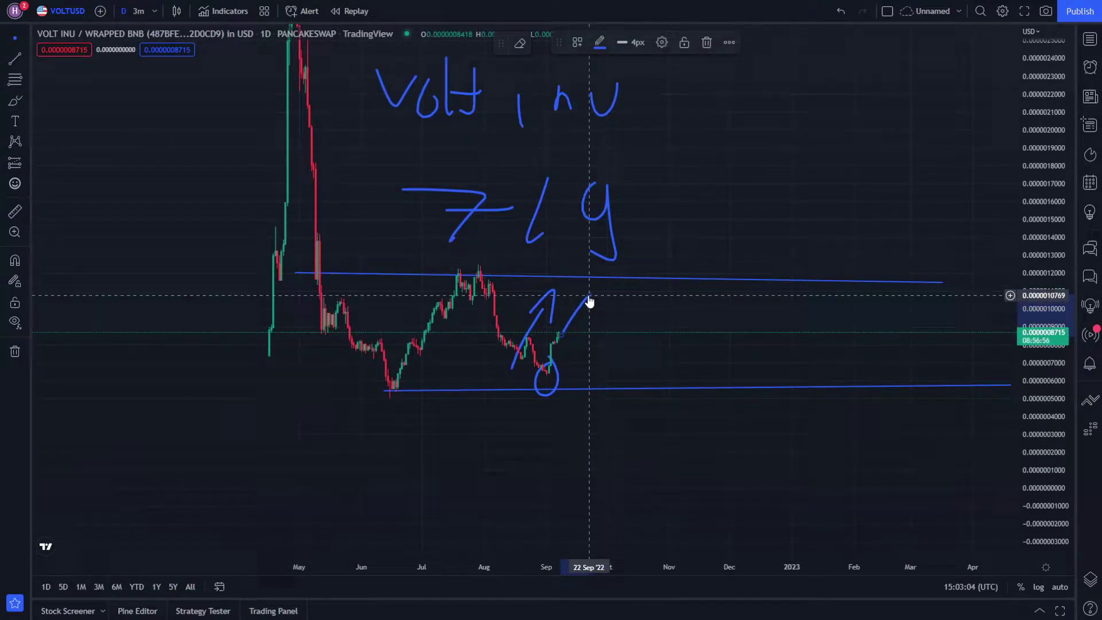
{"action": "left_click_drag", "start_coordinate": [711, 228], "coordinate": [654, 278]}
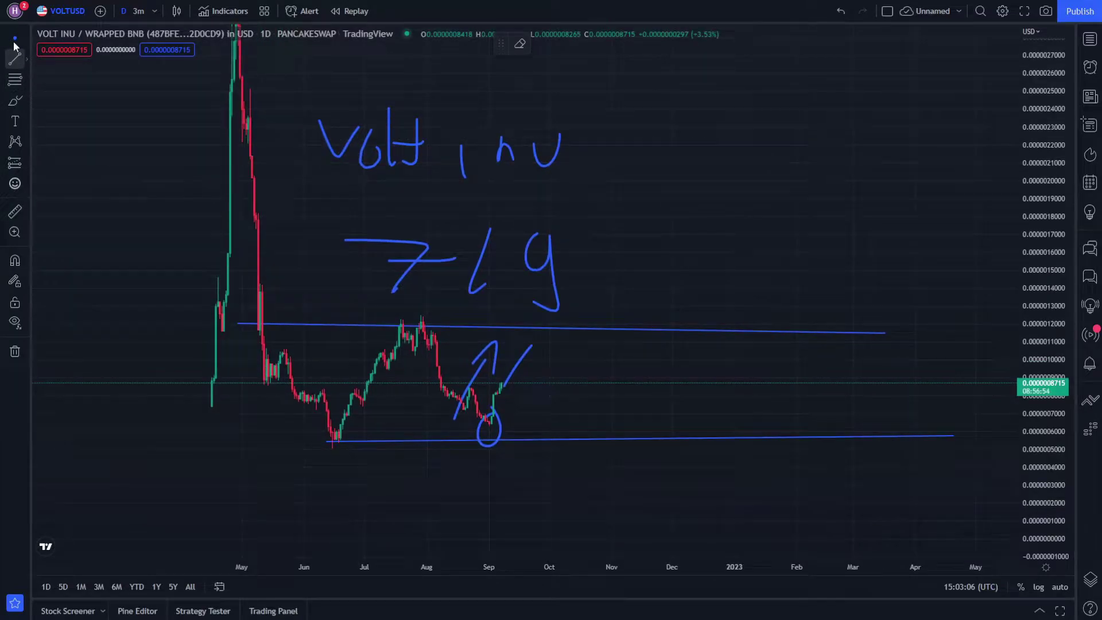
{"action": "left_click_drag", "start_coordinate": [806, 175], "coordinate": [851, 132]}
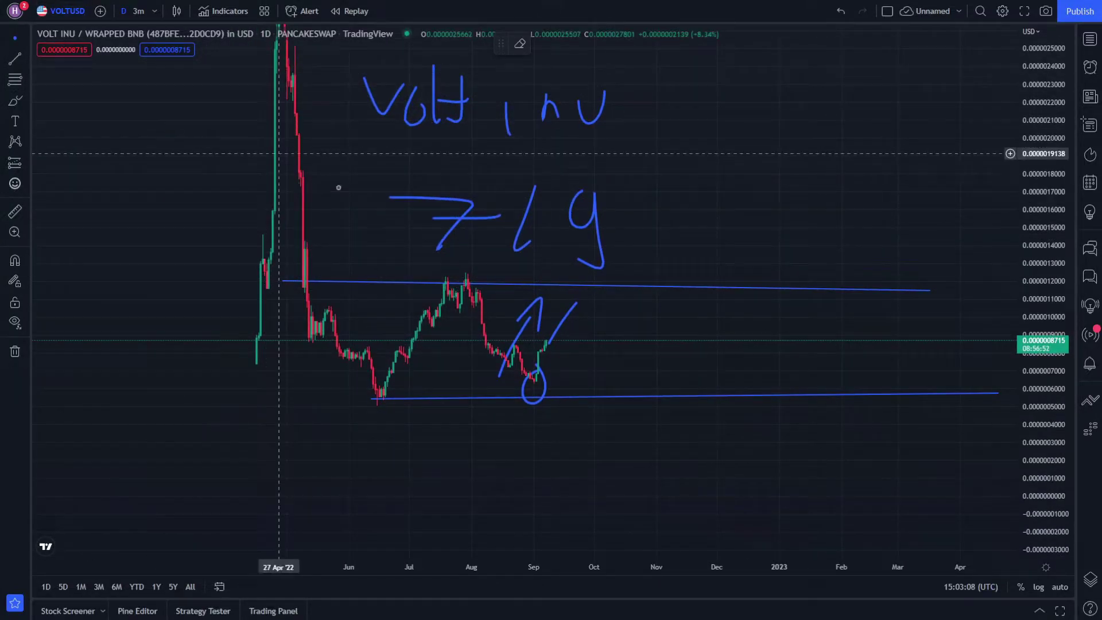
{"action": "mouse_move", "coordinate": [666, 371]}
{"action": "left_mouse_down"}
{"action": "mouse_move", "coordinate": [698, 333]}
{"action": "mouse_move", "coordinate": [659, 361]}
{"action": "mouse_move", "coordinate": [642, 394]}
{"action": "mouse_move", "coordinate": [673, 355]}
{"action": "left_mouse_up"}
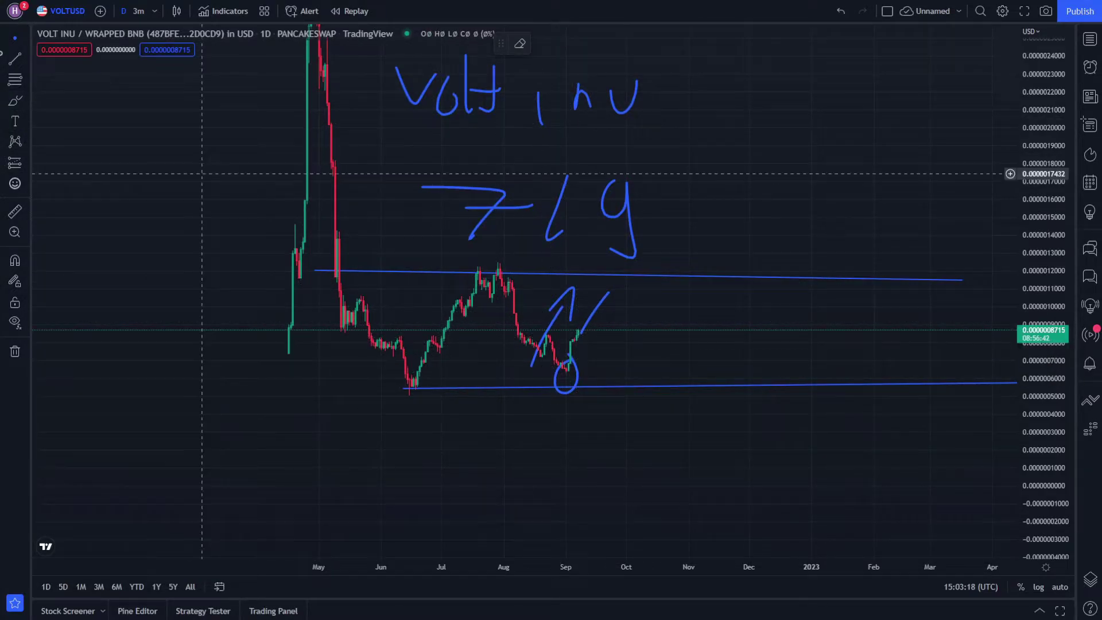
Circle the late July peak with the brush and draw an up arrow along the preceding rise and a down arrow along the following drop
{"action": "left_click", "coordinate": [10, 103]}
{"action": "left_click_drag", "start_coordinate": [504, 251], "coordinate": [507, 302]}
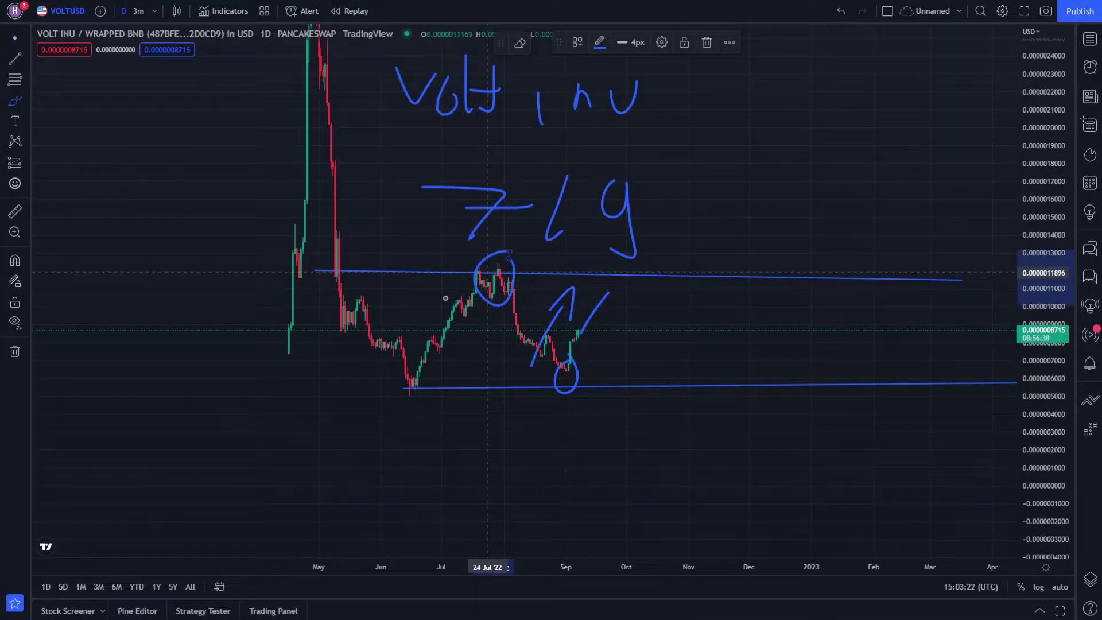
{"action": "mouse_move", "coordinate": [406, 346]}
{"action": "left_mouse_down"}
{"action": "mouse_move", "coordinate": [447, 287]}
{"action": "mouse_move", "coordinate": [452, 314]}
{"action": "left_mouse_up"}
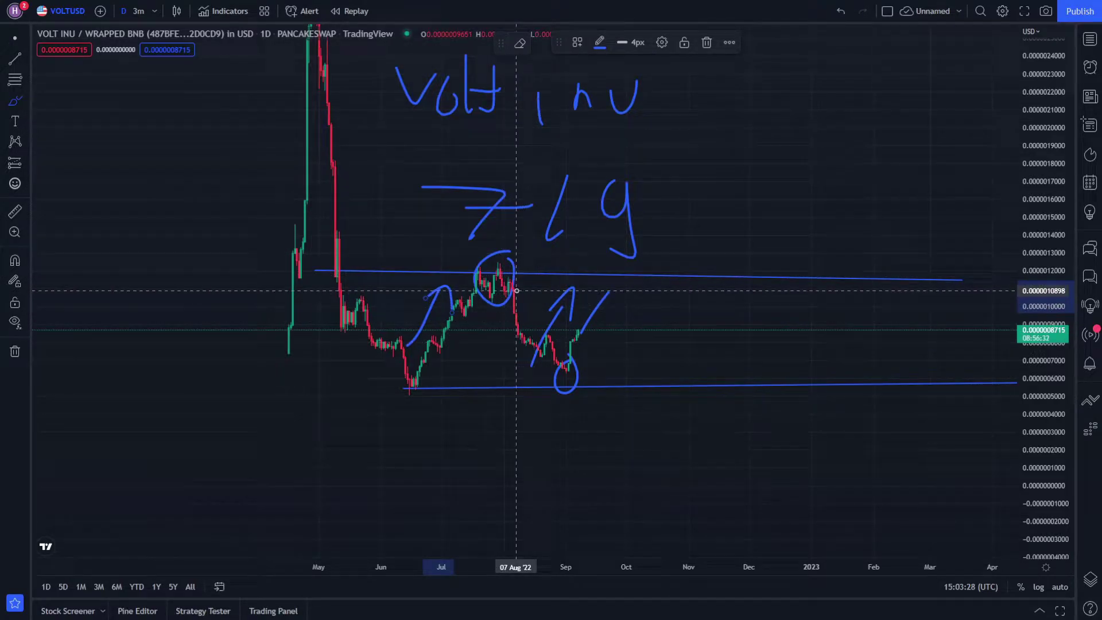
{"action": "mouse_move", "coordinate": [527, 284]}
{"action": "left_mouse_down"}
{"action": "mouse_move", "coordinate": [536, 310]}
{"action": "mouse_move", "coordinate": [520, 318]}
{"action": "left_mouse_up"}
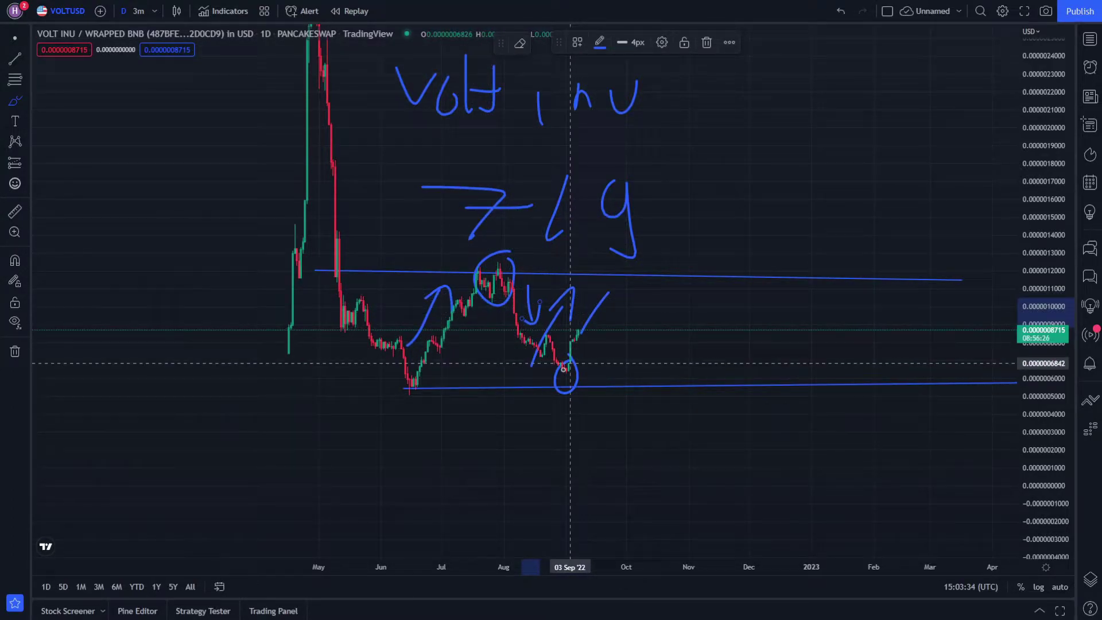
Circle the June low and draw the projected upward stroke from the latest price toward the upper trend line
{"action": "mouse_move", "coordinate": [425, 379]}
{"action": "left_mouse_down"}
{"action": "mouse_move", "coordinate": [399, 374]}
{"action": "mouse_move", "coordinate": [395, 399]}
{"action": "left_mouse_up"}
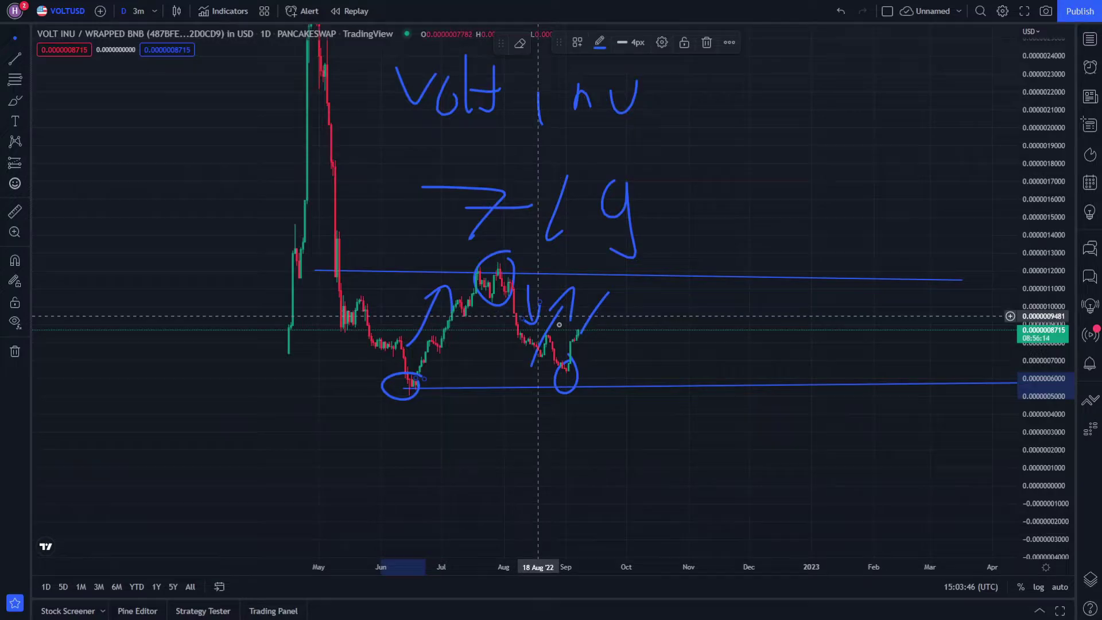
{"action": "left_click_drag", "start_coordinate": [638, 316], "coordinate": [607, 361]}
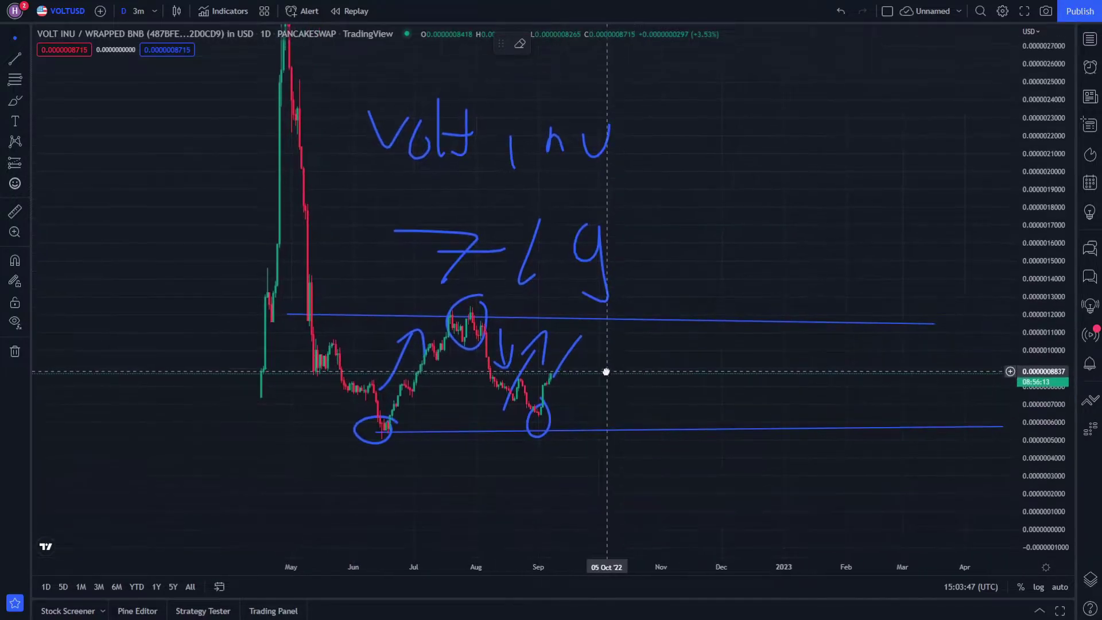
{"action": "left_click", "coordinate": [16, 100]}
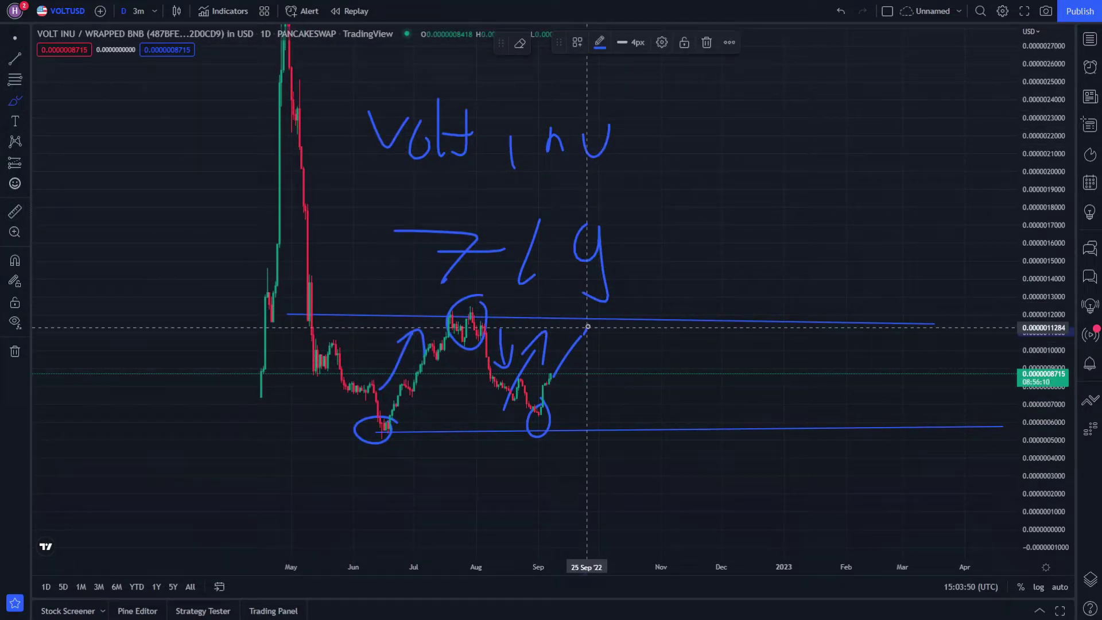
Switch the chart to the 3-minute interval and rescale its time and price axes to show the late August to early September movement
{"action": "left_click", "coordinate": [138, 13]}
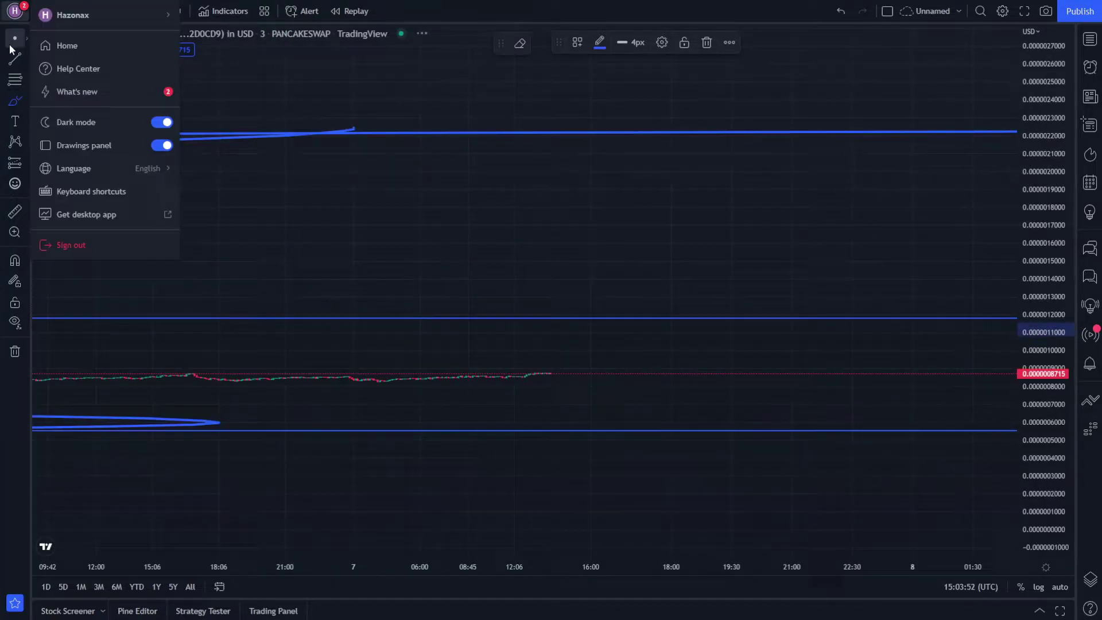
{"action": "left_click_drag", "start_coordinate": [341, 206], "coordinate": [352, 209]}
{"action": "left_click_drag", "start_coordinate": [437, 565], "coordinate": [933, 417]}
{"action": "left_click_drag", "start_coordinate": [1017, 357], "coordinate": [1022, 192]}
{"action": "left_click_drag", "start_coordinate": [950, 255], "coordinate": [740, 411]}
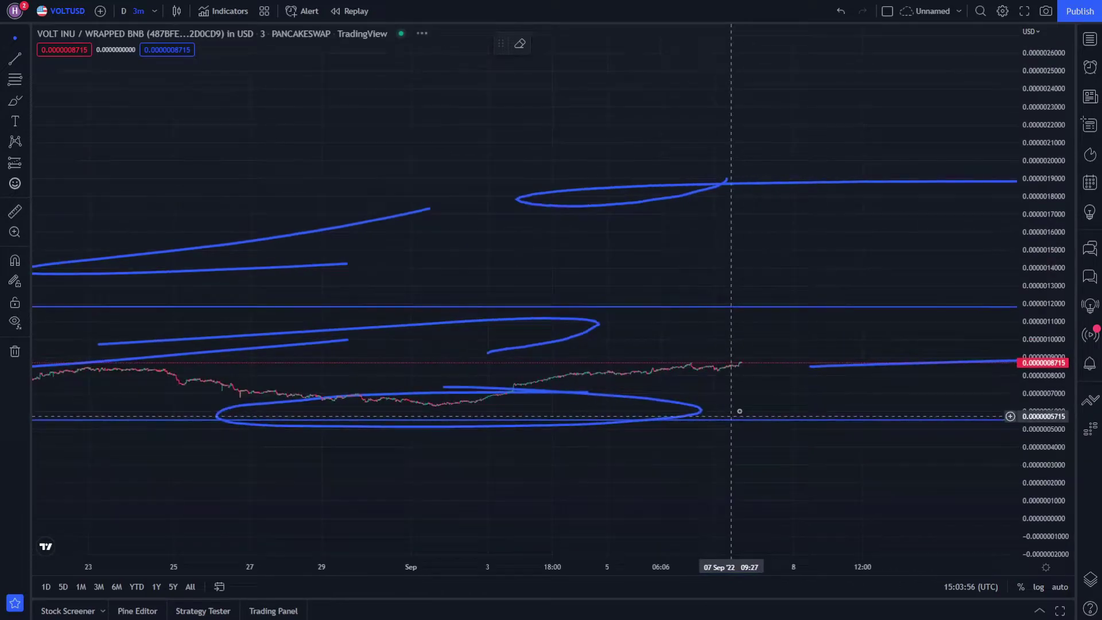
{"action": "left_click_drag", "start_coordinate": [1014, 357], "coordinate": [1017, 176]}
{"action": "left_click_drag", "start_coordinate": [1011, 246], "coordinate": [883, 430]}
{"action": "left_click_drag", "start_coordinate": [1021, 361], "coordinate": [1043, 8]}
{"action": "left_click_drag", "start_coordinate": [796, 315], "coordinate": [923, 141]}
{"action": "left_click_drag", "start_coordinate": [1038, 394], "coordinate": [1039, 155]}
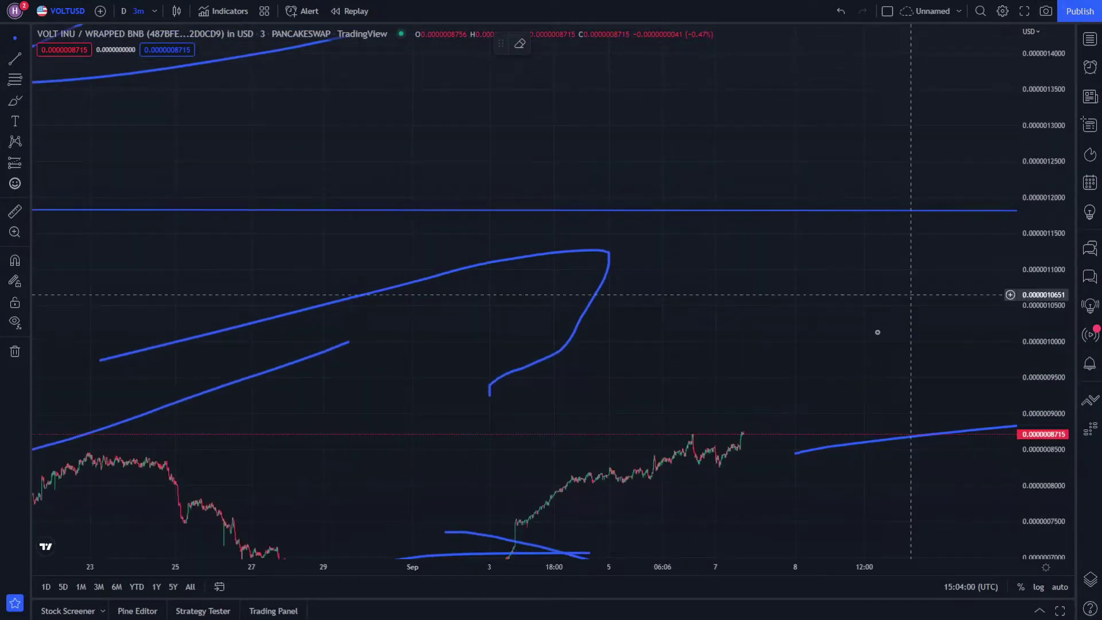
Remove all drawings from the chart
{"action": "left_click_drag", "start_coordinate": [878, 331], "coordinate": [890, 211]}
{"action": "left_click", "coordinate": [15, 351]}
{"action": "left_click", "coordinate": [57, 353]}
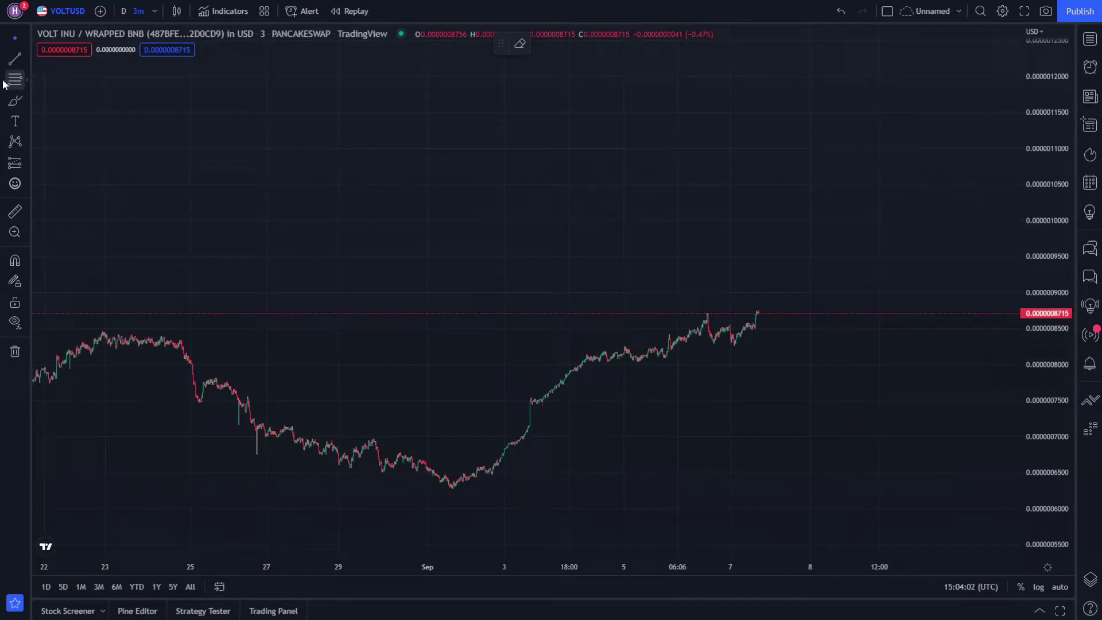
Draw a resistance trend line at about 0.0000008547 from 22 August to 7 September, aligned with the price highs
{"action": "left_click", "coordinate": [15, 58]}
{"action": "left_click", "coordinate": [750, 297]}
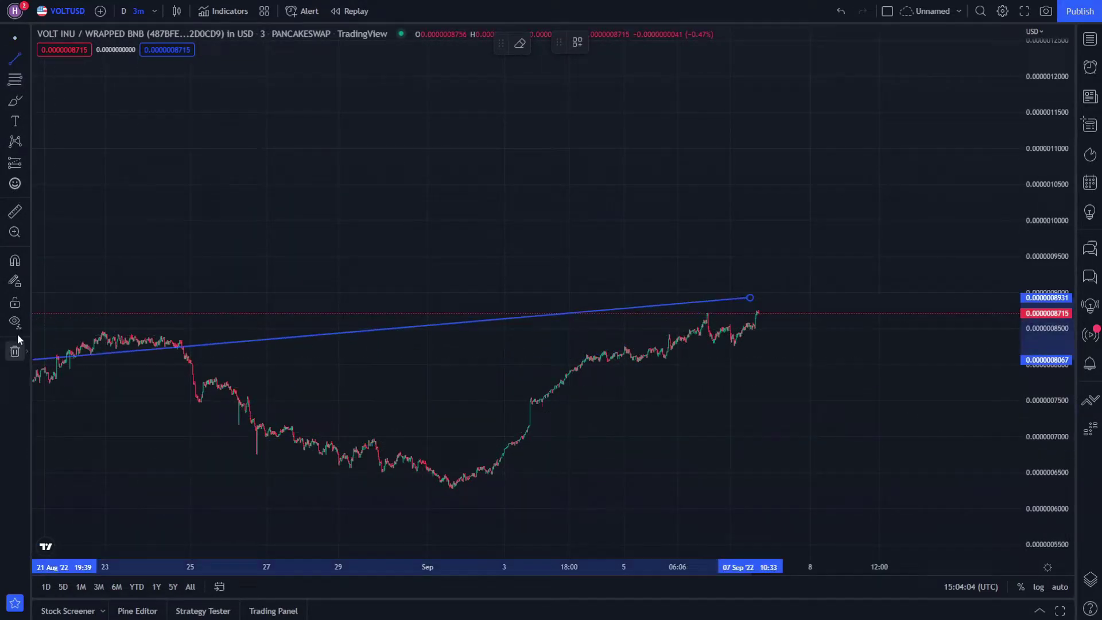
{"action": "left_click", "coordinate": [52, 294]}
{"action": "left_click_drag", "start_coordinate": [465, 410], "coordinate": [506, 320]}
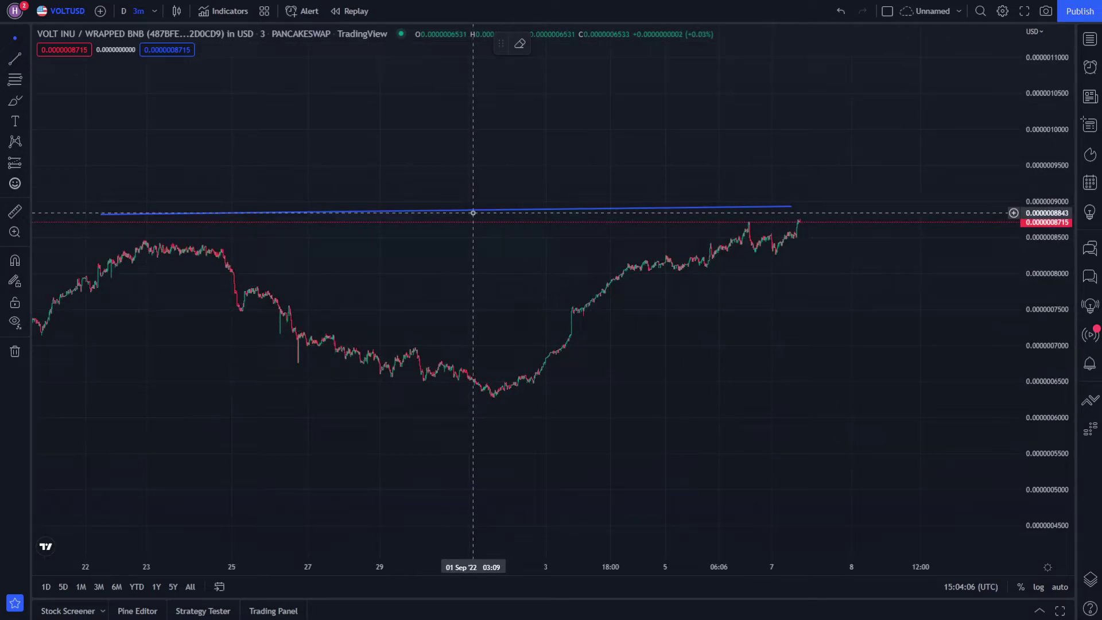
{"action": "left_click_drag", "start_coordinate": [473, 212], "coordinate": [472, 232]}
{"action": "left_click_drag", "start_coordinate": [790, 231], "coordinate": [794, 234]}
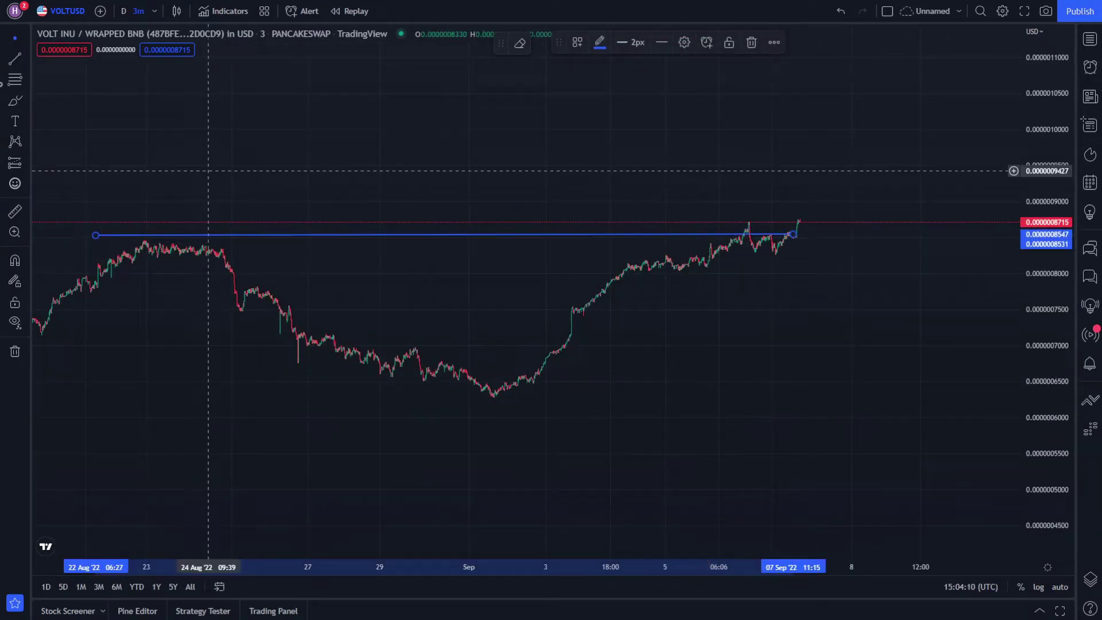
Draw a support trend line beneath the early September low, from about 0.0000006204 on 28 August up to about 0.0000006372
{"action": "left_click", "coordinate": [17, 59]}
{"action": "left_click", "coordinate": [358, 403]}
{"action": "left_click", "coordinate": [983, 391]}
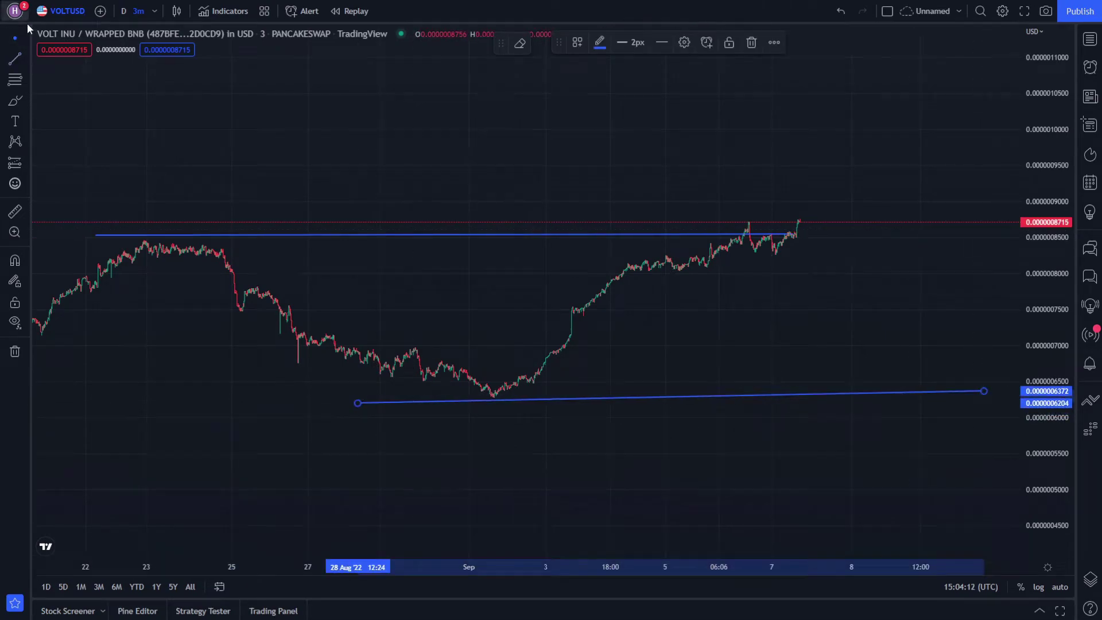
Sketch a curved downward brush stroke from just below the resistance line near 7 September to about 0.0000007
{"action": "left_click", "coordinate": [15, 101]}
{"action": "left_click_drag", "start_coordinate": [779, 244], "coordinate": [813, 327]}
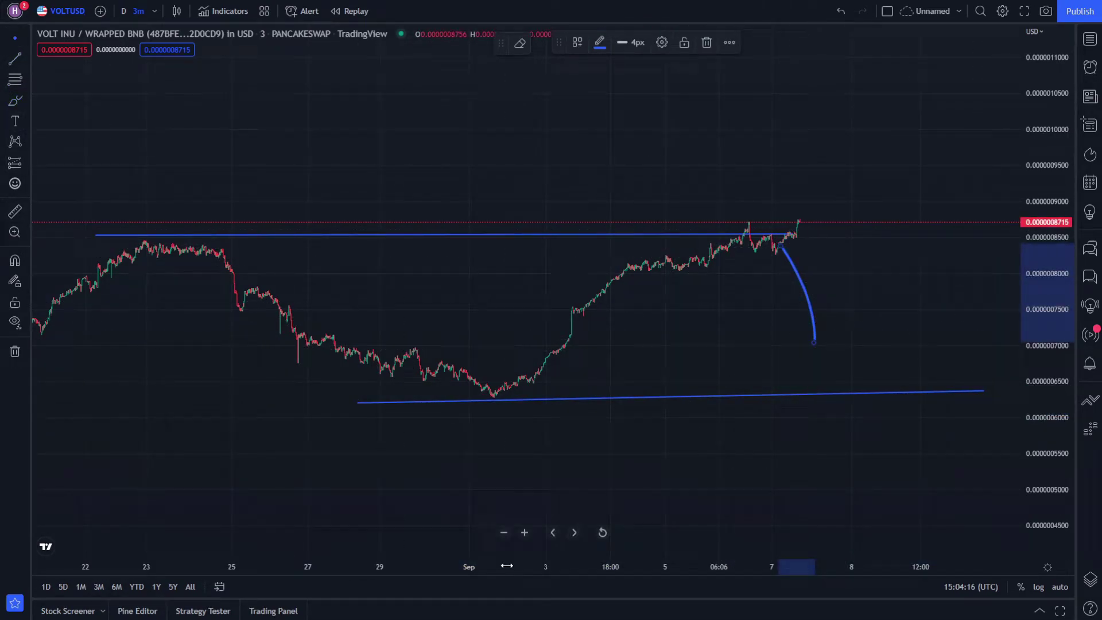
{"action": "mouse_move", "coordinate": [606, 463]}
{"action": "left_mouse_down"}
{"action": "mouse_move", "coordinate": [782, 418]}
{"action": "mouse_move", "coordinate": [551, 469]}
{"action": "left_mouse_up"}
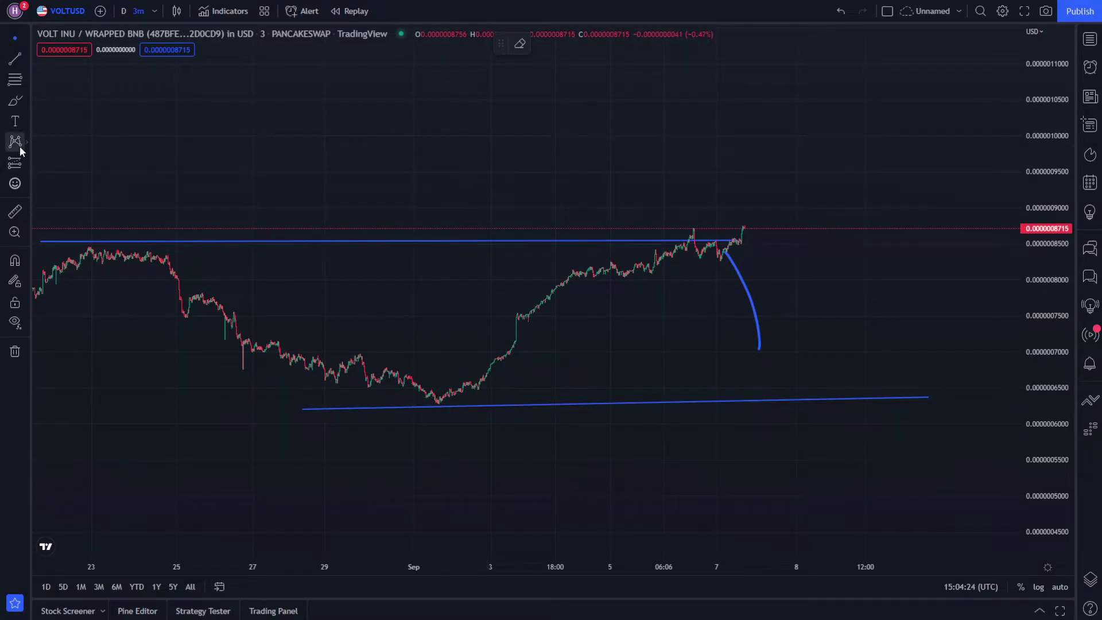
Circle the early September low with the brush and draw an up arrow along the rise that follows it
{"action": "left_click", "coordinate": [15, 101]}
{"action": "mouse_move", "coordinate": [497, 380]}
{"action": "left_mouse_down"}
{"action": "mouse_move", "coordinate": [415, 390]}
{"action": "mouse_move", "coordinate": [511, 402]}
{"action": "mouse_move", "coordinate": [512, 389]}
{"action": "left_mouse_up"}
{"action": "mouse_move", "coordinate": [456, 324]}
{"action": "left_mouse_down"}
{"action": "mouse_move", "coordinate": [580, 246]}
{"action": "mouse_move", "coordinate": [584, 264]}
{"action": "left_mouse_up"}
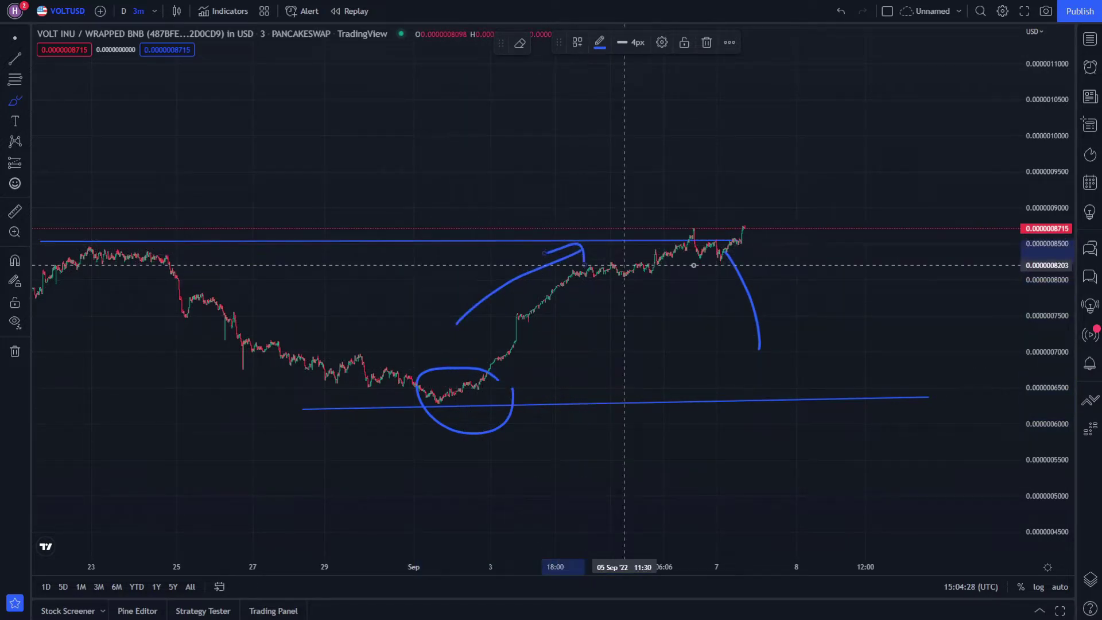
Circle the price action at the resistance line near 7 September and extend the downward stroke toward the support line
{"action": "mouse_move", "coordinate": [710, 216]}
{"action": "left_mouse_down"}
{"action": "mouse_move", "coordinate": [689, 219]}
{"action": "mouse_move", "coordinate": [724, 240]}
{"action": "left_mouse_up"}
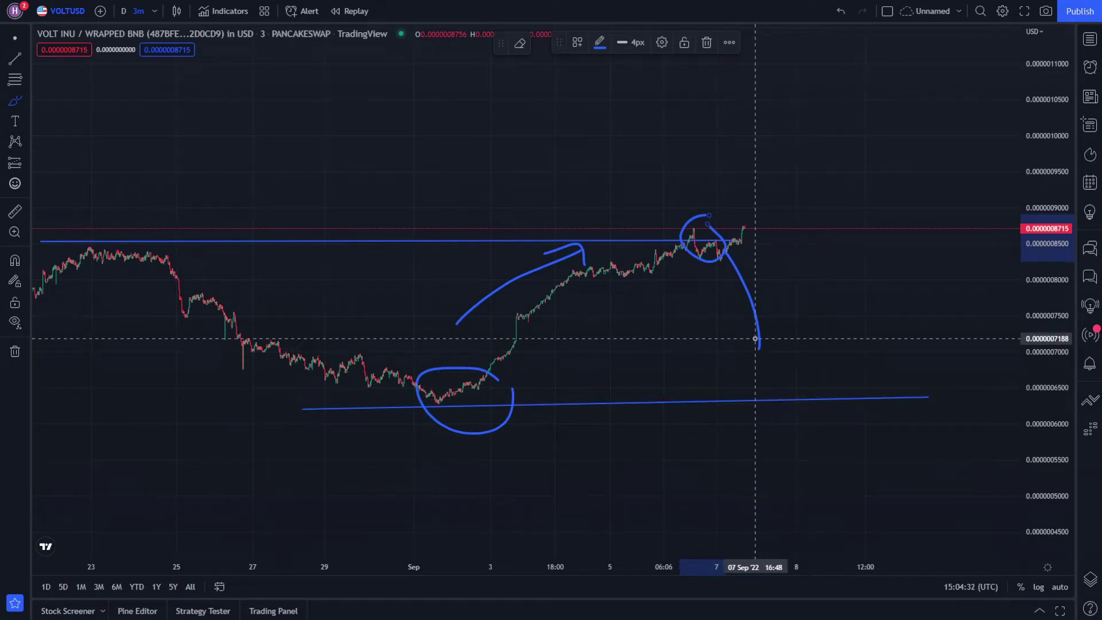
{"action": "left_click_drag", "start_coordinate": [757, 341], "coordinate": [772, 375]}
{"action": "left_click", "coordinate": [9, 34]}
Draw an upward brush stroke from the resistance line near the latest price to about 0.0000010500
{"action": "left_click_drag", "start_coordinate": [275, 110], "coordinate": [714, 138]}
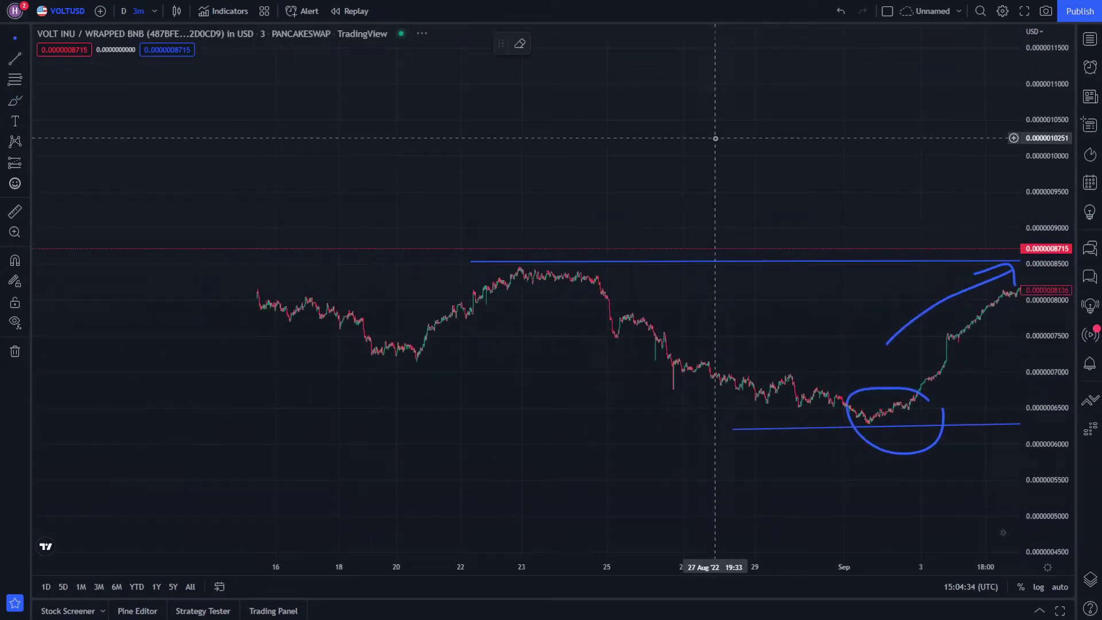
{"action": "left_click_drag", "start_coordinate": [605, 218], "coordinate": [908, 179]}
{"action": "left_click_drag", "start_coordinate": [549, 191], "coordinate": [862, 419]}
{"action": "left_click_drag", "start_coordinate": [595, 229], "coordinate": [159, 212]}
{"action": "left_click", "coordinate": [15, 101]}
{"action": "left_click_drag", "start_coordinate": [759, 342], "coordinate": [813, 204]}
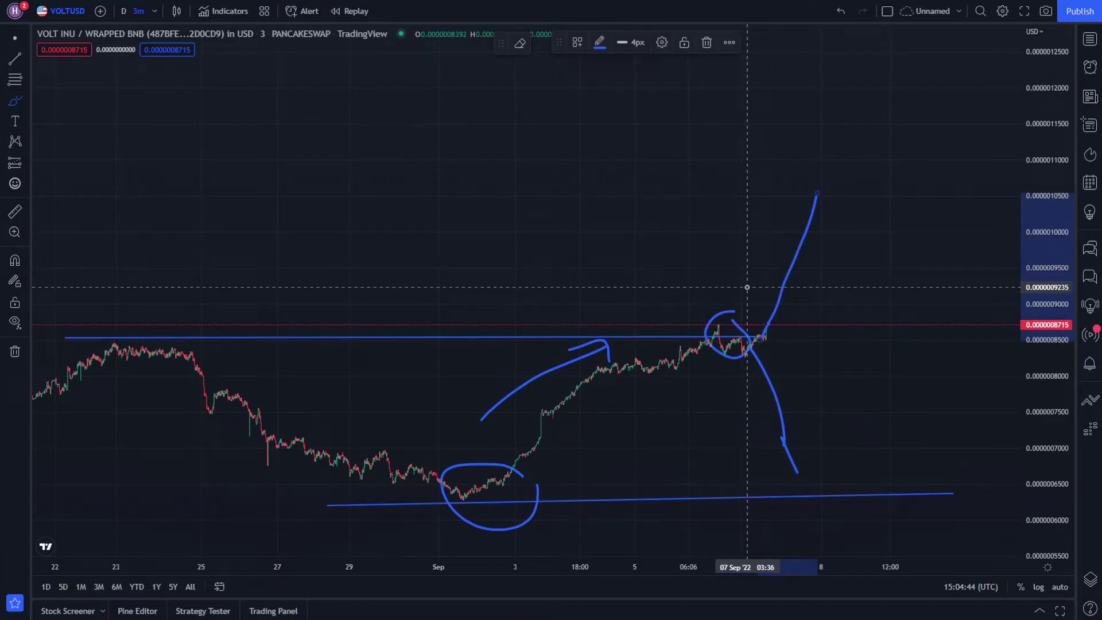
Cross the upward stroke with a short brush line and circle the latest candles above the resistance line
{"action": "left_click_drag", "start_coordinate": [755, 284], "coordinate": [827, 302]}
{"action": "left_click_drag", "start_coordinate": [751, 319], "coordinate": [793, 317]}
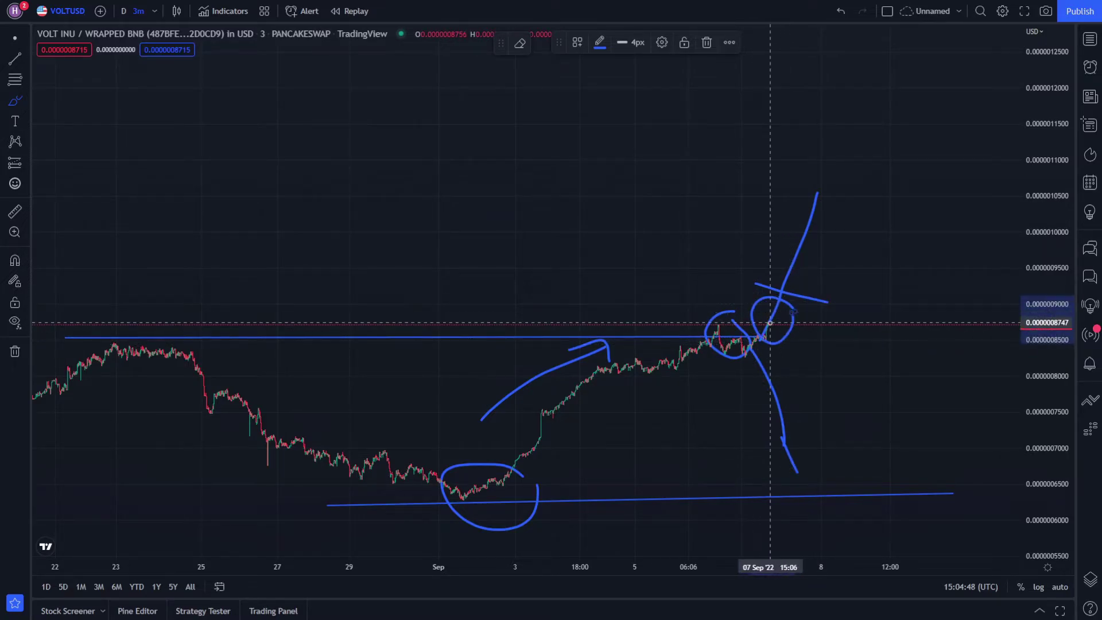
{"action": "left_click", "coordinate": [8, 40]}
{"action": "left_click_drag", "start_coordinate": [255, 208], "coordinate": [964, 184]}
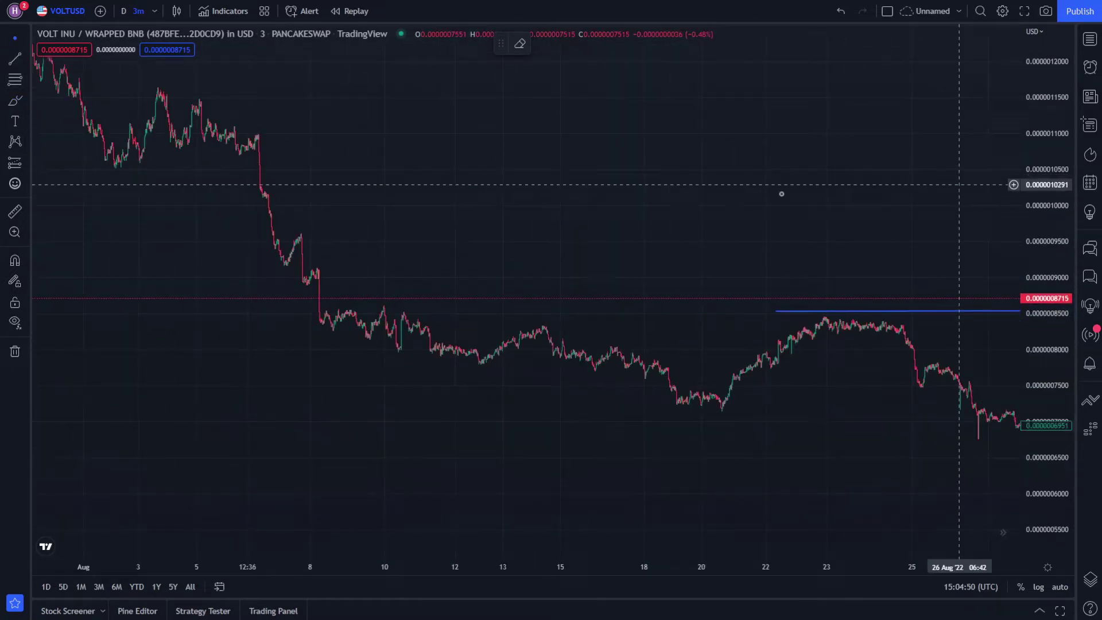
Extend the resistance line's start back to early August near 0.0000008700 and circle the price action beneath it at 8–10 August
{"action": "left_click_drag", "start_coordinate": [574, 211], "coordinate": [939, 217]}
{"action": "left_click_drag", "start_coordinate": [696, 274], "coordinate": [374, 247]}
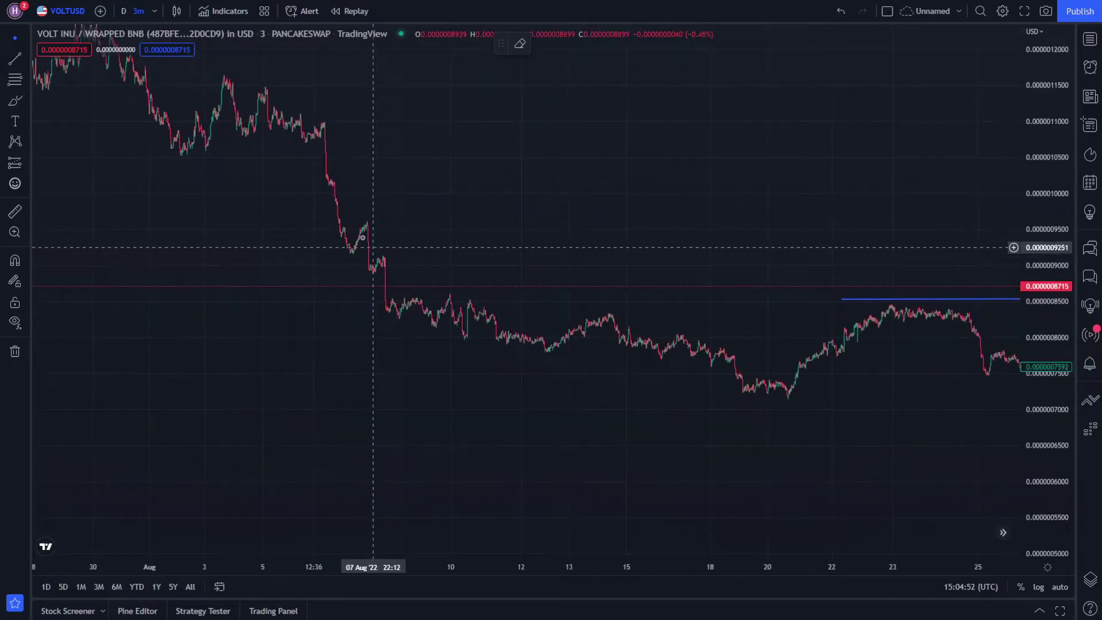
{"action": "left_click", "coordinate": [15, 58]}
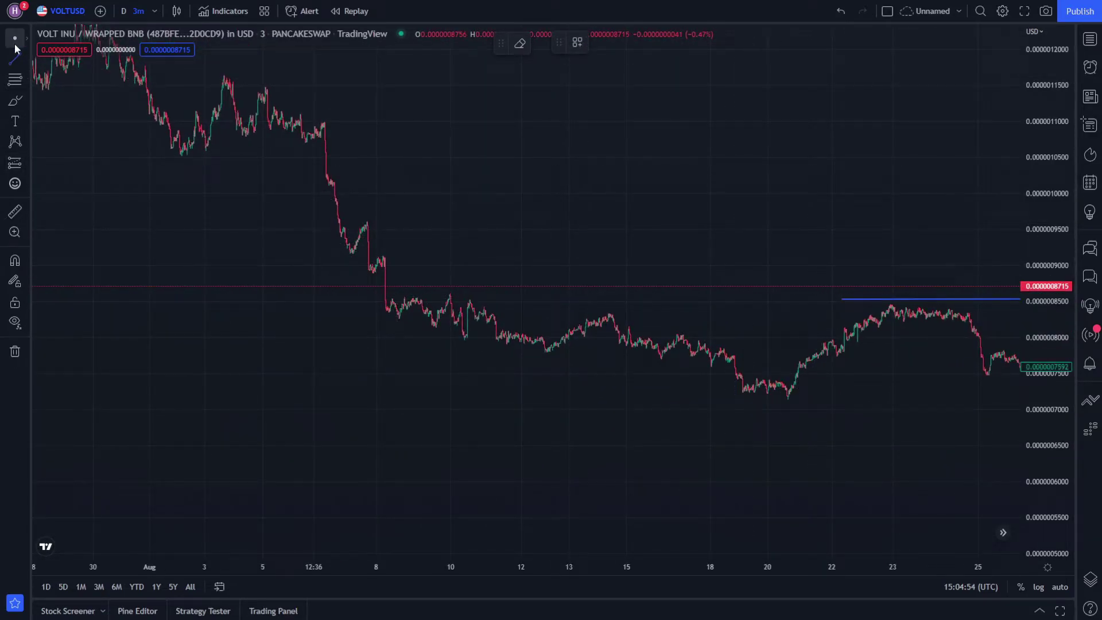
{"action": "mouse_move", "coordinate": [845, 298]}
{"action": "left_mouse_down"}
{"action": "mouse_move", "coordinate": [312, 277]}
{"action": "mouse_move", "coordinate": [284, 287]}
{"action": "left_mouse_up"}
{"action": "left_click", "coordinate": [11, 102]}
{"action": "mouse_move", "coordinate": [489, 320]}
{"action": "left_mouse_down"}
{"action": "mouse_move", "coordinate": [423, 337]}
{"action": "mouse_move", "coordinate": [376, 289]}
{"action": "mouse_move", "coordinate": [455, 322]}
{"action": "left_mouse_up"}
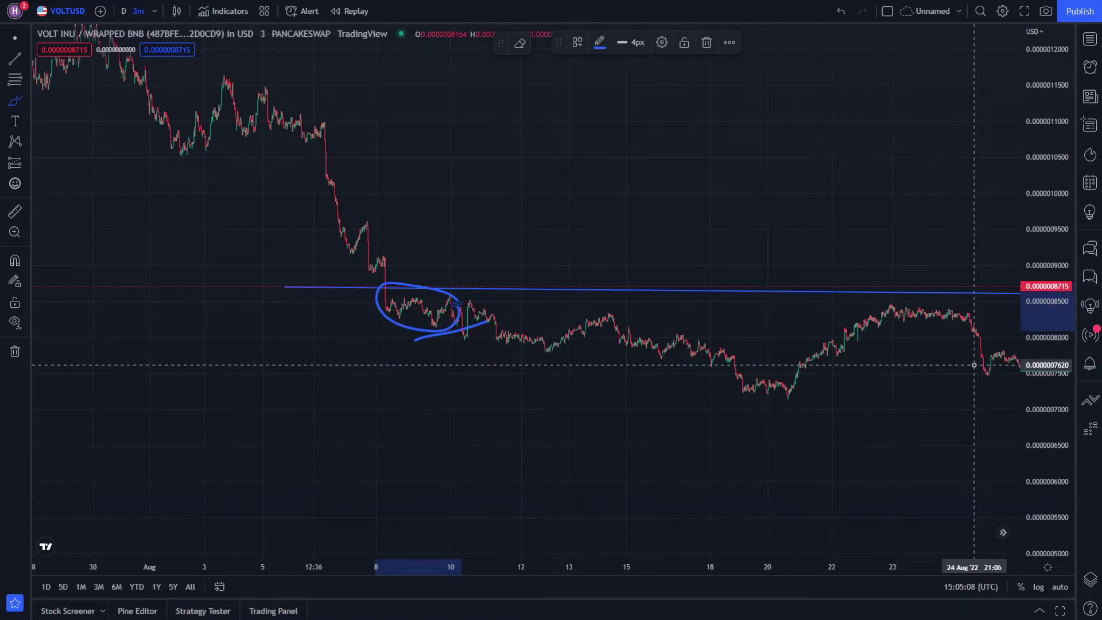
Draw a vertical brush line through the price drop near 26 August, from about 0.0000009050 down to 0.0000005850
{"action": "left_click", "coordinate": [22, 43]}
{"action": "left_click_drag", "start_coordinate": [720, 204], "coordinate": [287, 204]}
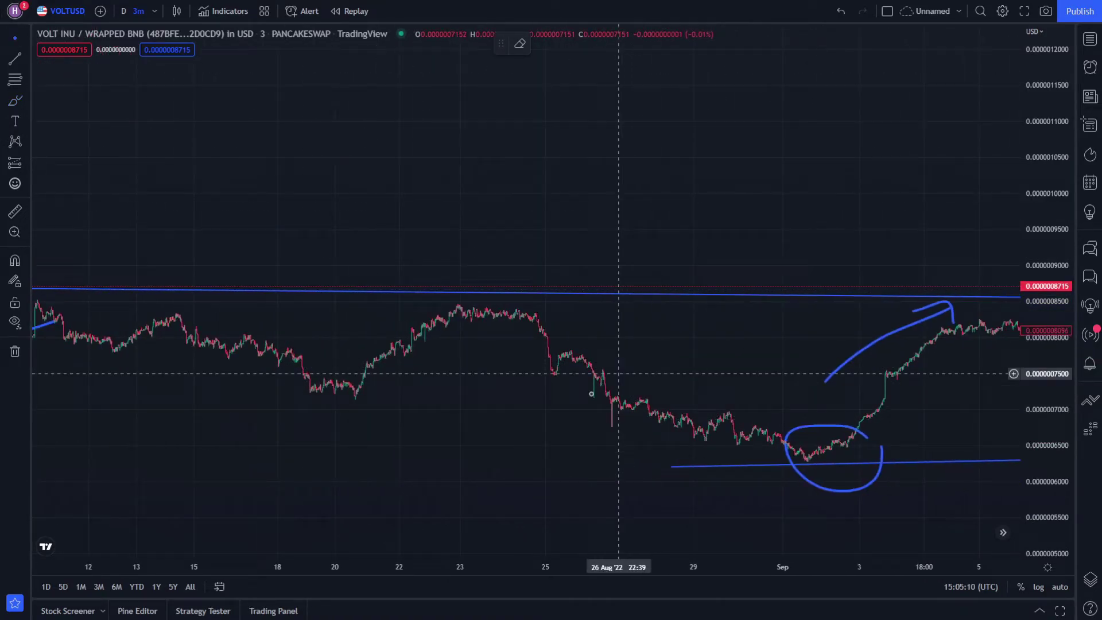
{"action": "left_click", "coordinate": [15, 100]}
{"action": "left_click_drag", "start_coordinate": [592, 260], "coordinate": [592, 493]}
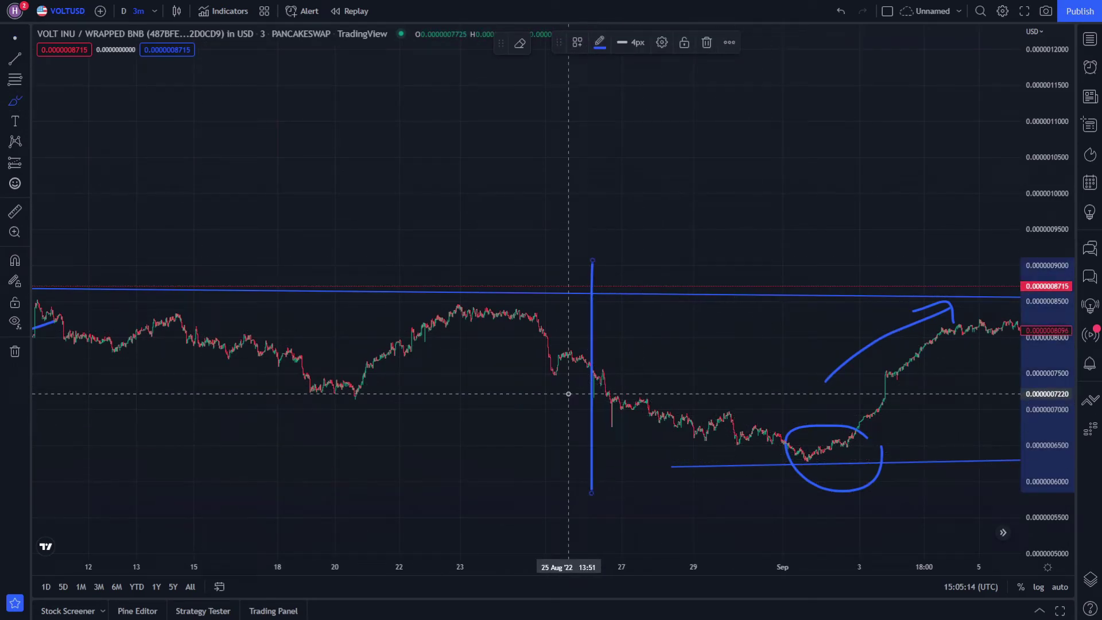
Draw a nearly horizontal trend line along the 20 August lows, from 19 August to 3 September at about 0.0000007200
{"action": "left_click", "coordinate": [15, 58]}
{"action": "left_click", "coordinate": [303, 396]}
{"action": "left_click", "coordinate": [859, 394]}
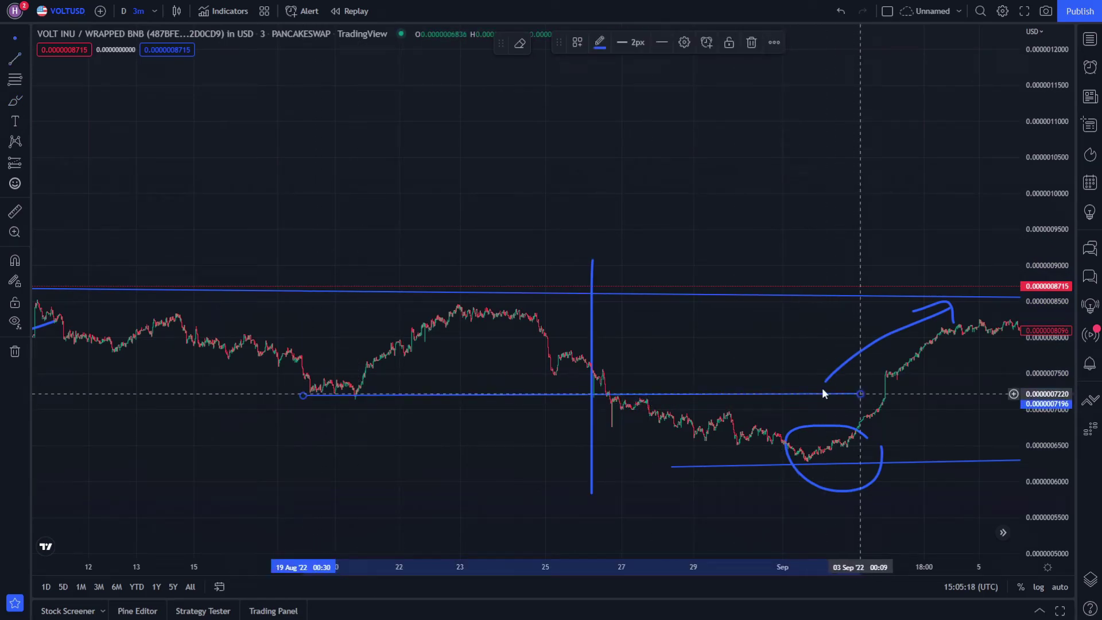
Circle the price break through the middle support line near 26 August and brush a downward arrow toward the lower support line
{"action": "left_click", "coordinate": [15, 100]}
{"action": "mouse_move", "coordinate": [624, 376]}
{"action": "left_mouse_down"}
{"action": "mouse_move", "coordinate": [566, 391]}
{"action": "mouse_move", "coordinate": [586, 410]}
{"action": "mouse_move", "coordinate": [691, 447]}
{"action": "left_mouse_up"}
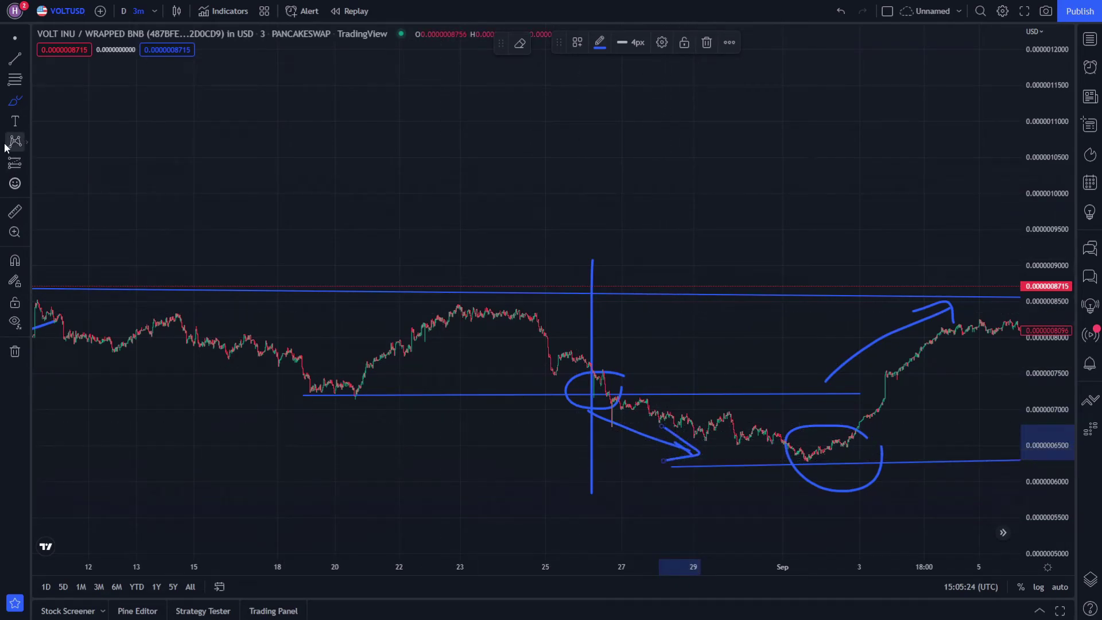
Brush a downward arrow below the 25 August decline, just before the vertical line
{"action": "left_click", "coordinate": [15, 37]}
{"action": "mouse_move", "coordinate": [589, 251]}
{"action": "left_mouse_down"}
{"action": "mouse_move", "coordinate": [238, 248]}
{"action": "mouse_move", "coordinate": [340, 310]}
{"action": "left_mouse_up"}
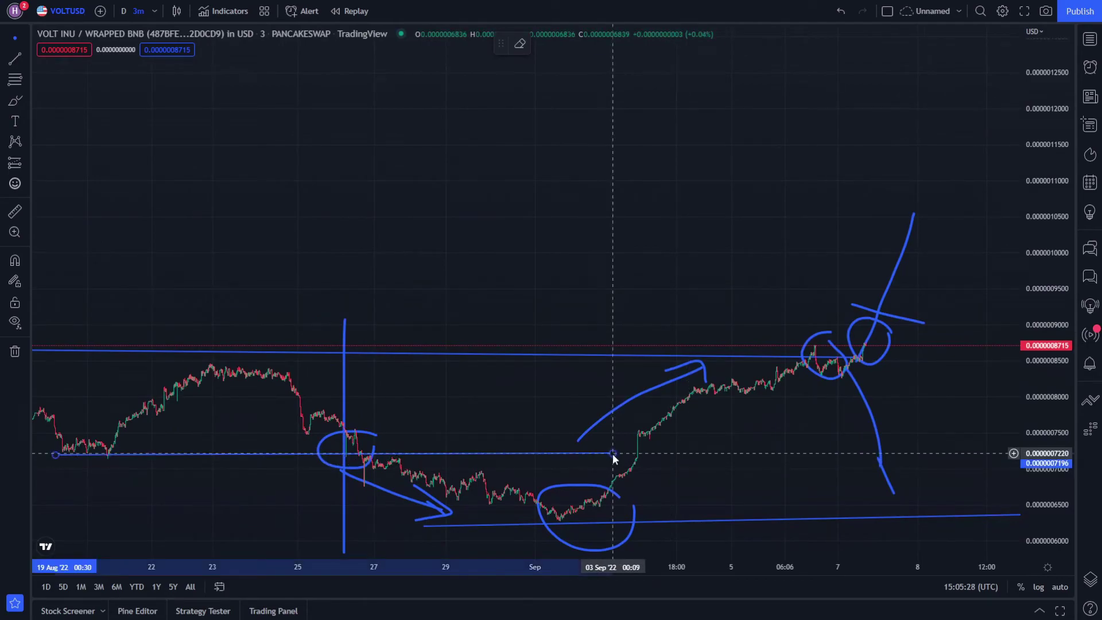
{"action": "left_click_drag", "start_coordinate": [725, 439], "coordinate": [554, 438]}
{"action": "left_click_drag", "start_coordinate": [622, 337], "coordinate": [766, 261]}
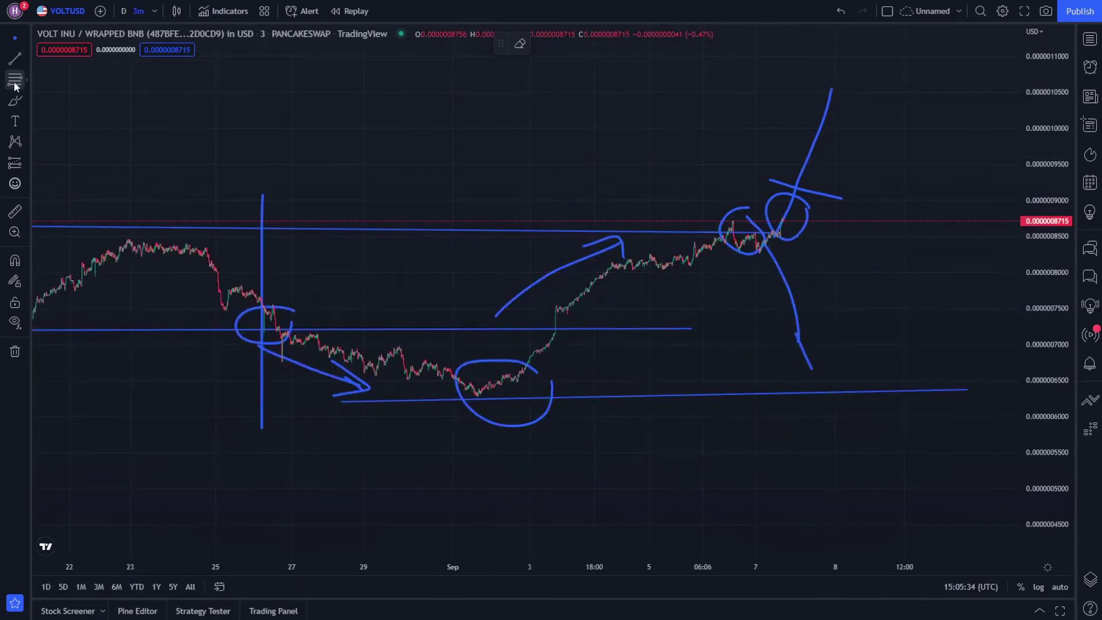
{"action": "left_click_drag", "start_coordinate": [190, 289], "coordinate": [235, 325]}
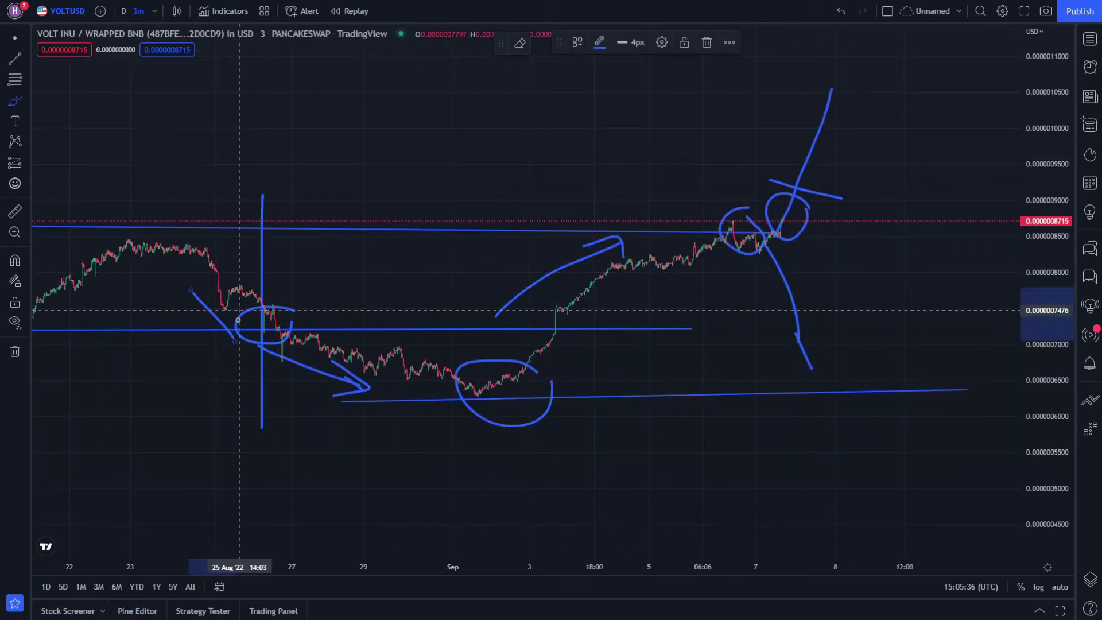
Brush an upward arrow beneath the price rise between 3 and 5 September
{"action": "left_click_drag", "start_coordinate": [586, 359], "coordinate": [601, 336]}
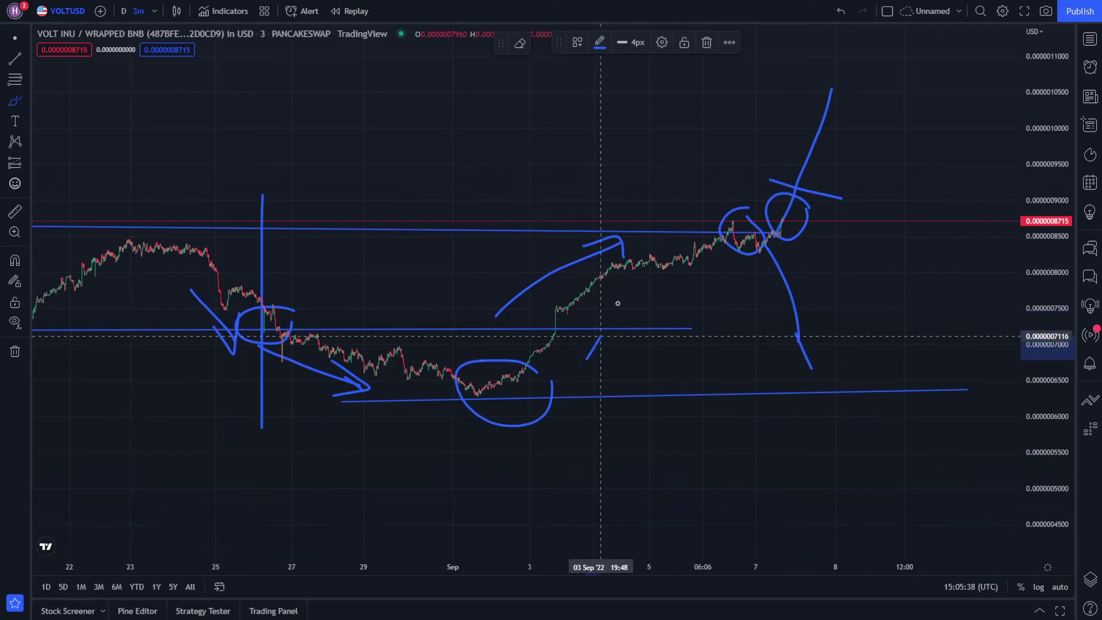
{"action": "mouse_move", "coordinate": [632, 287]}
{"action": "left_mouse_down"}
{"action": "mouse_move", "coordinate": [608, 296]}
{"action": "mouse_move", "coordinate": [675, 309]}
{"action": "left_mouse_up"}
{"action": "mouse_move", "coordinate": [426, 220]}
{"action": "left_mouse_down"}
{"action": "mouse_move", "coordinate": [450, 310]}
{"action": "mouse_move", "coordinate": [459, 262]}
{"action": "mouse_move", "coordinate": [511, 230]}
{"action": "mouse_move", "coordinate": [571, 256]}
{"action": "mouse_move", "coordinate": [568, 284]}
{"action": "mouse_move", "coordinate": [609, 233]}
{"action": "left_mouse_up"}
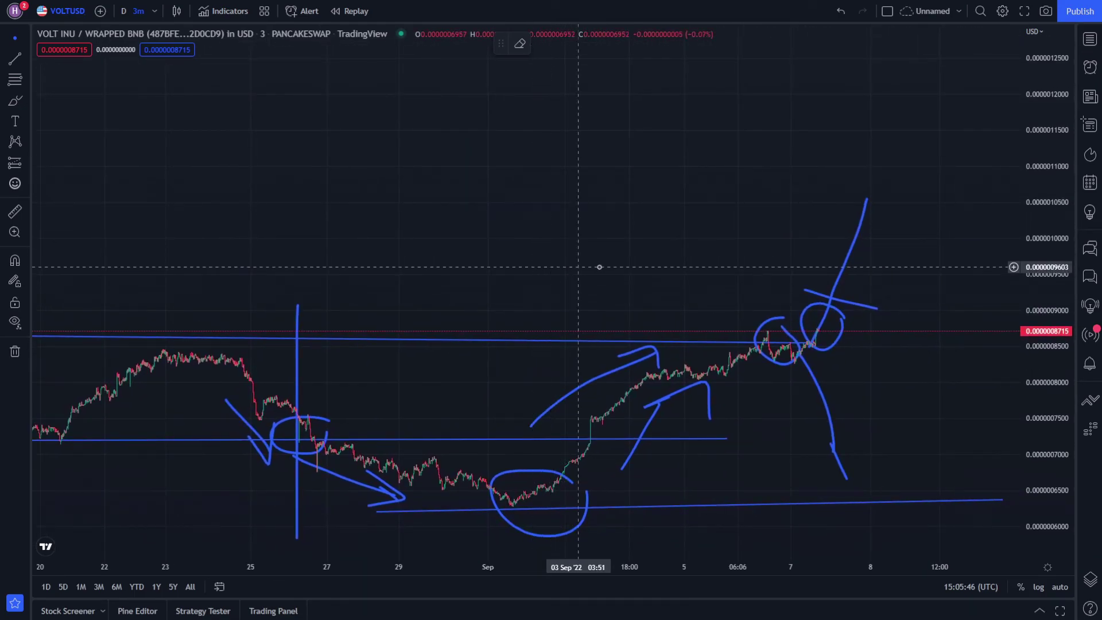